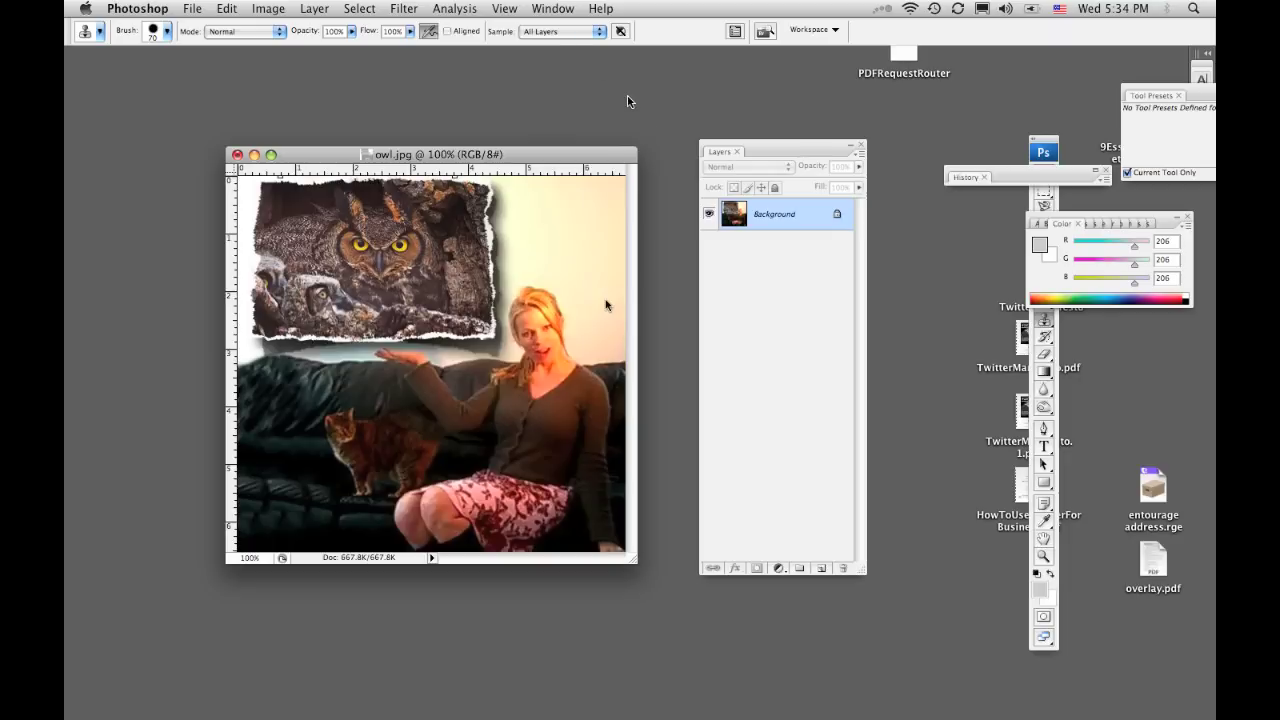
- Show the Actions panel from the Window menu, then reposition and enlarge it
{"action": "left_click", "coordinate": [553, 12]}
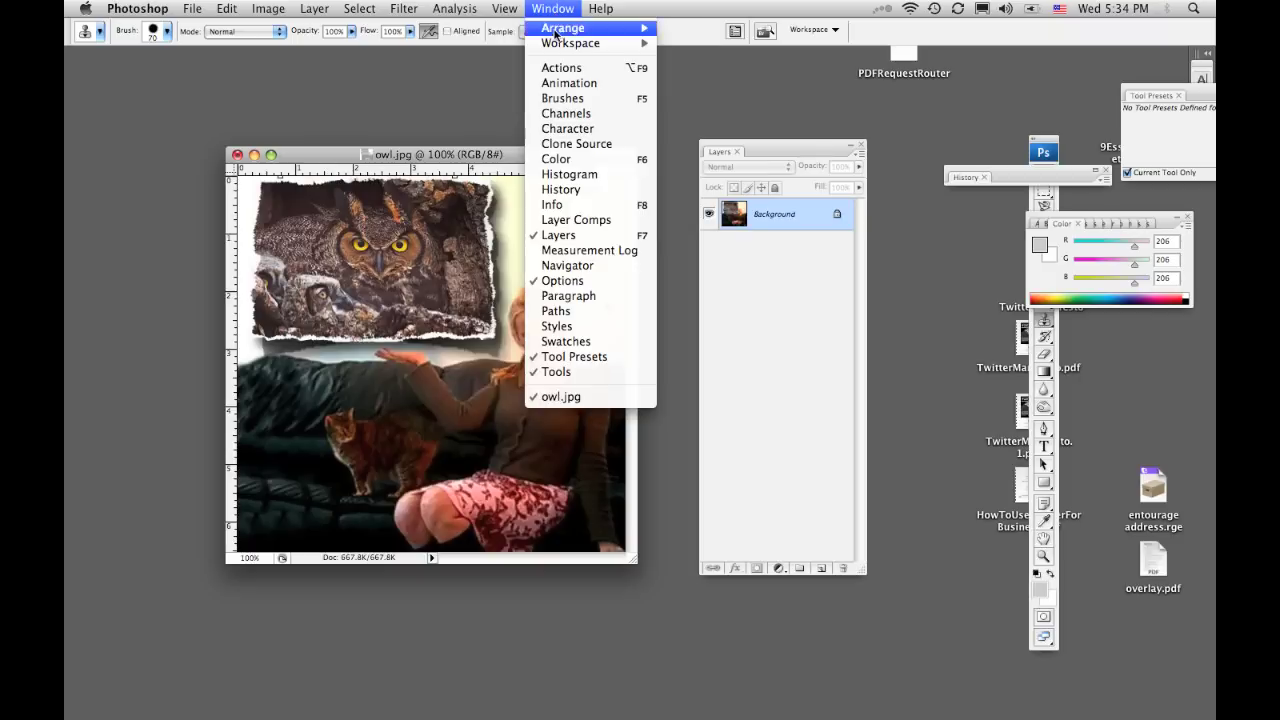
{"action": "left_click", "coordinate": [557, 70]}
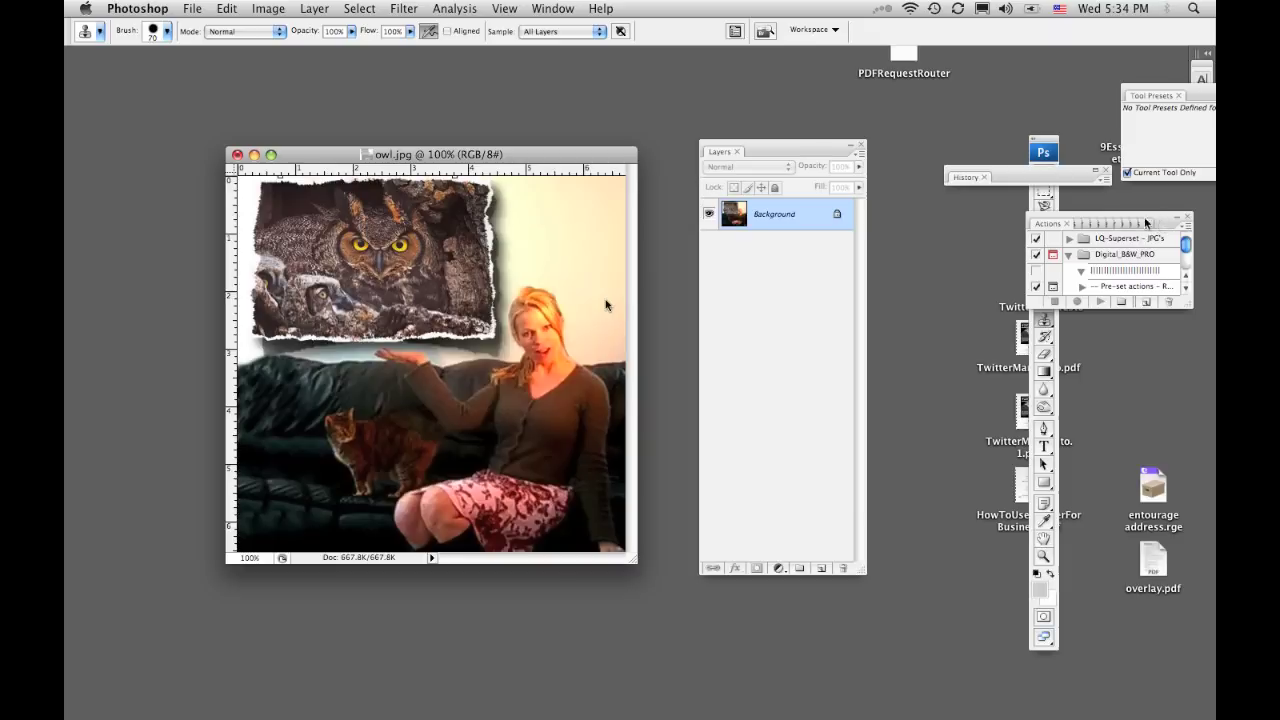
{"action": "left_click_drag", "start_coordinate": [1145, 218], "coordinate": [902, 110]}
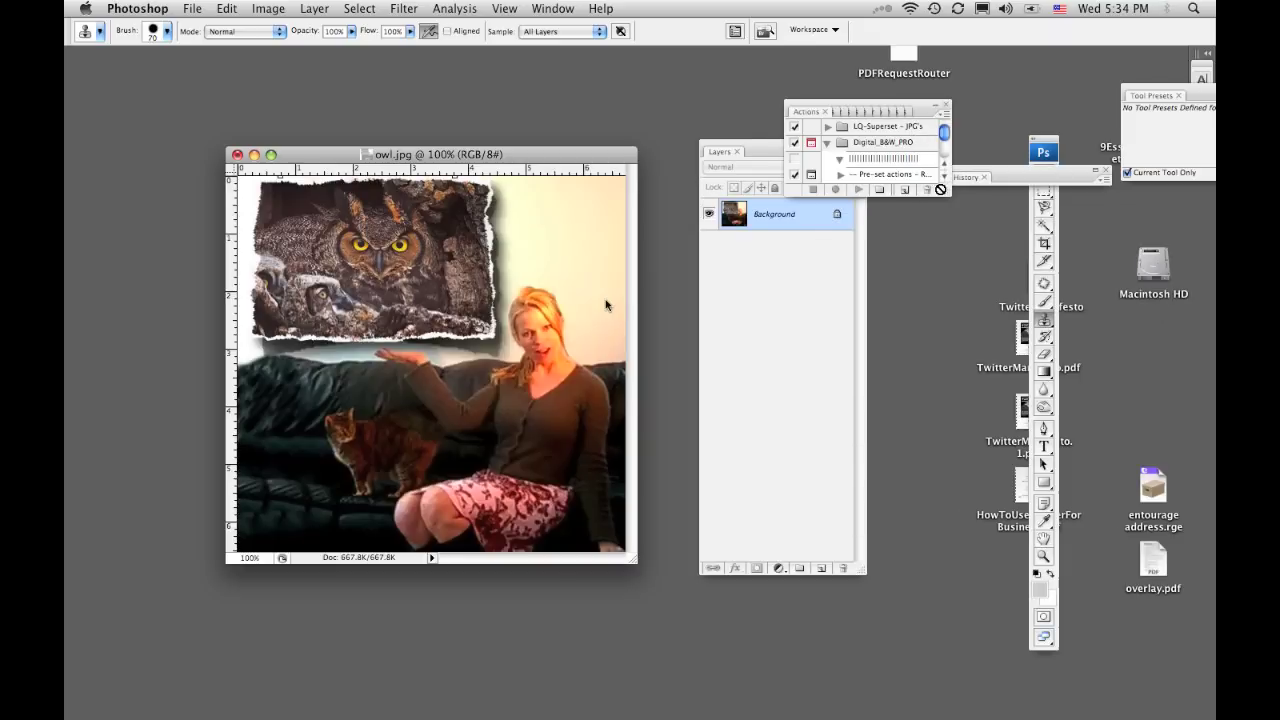
{"action": "left_click_drag", "start_coordinate": [943, 190], "coordinate": [1003, 578]}
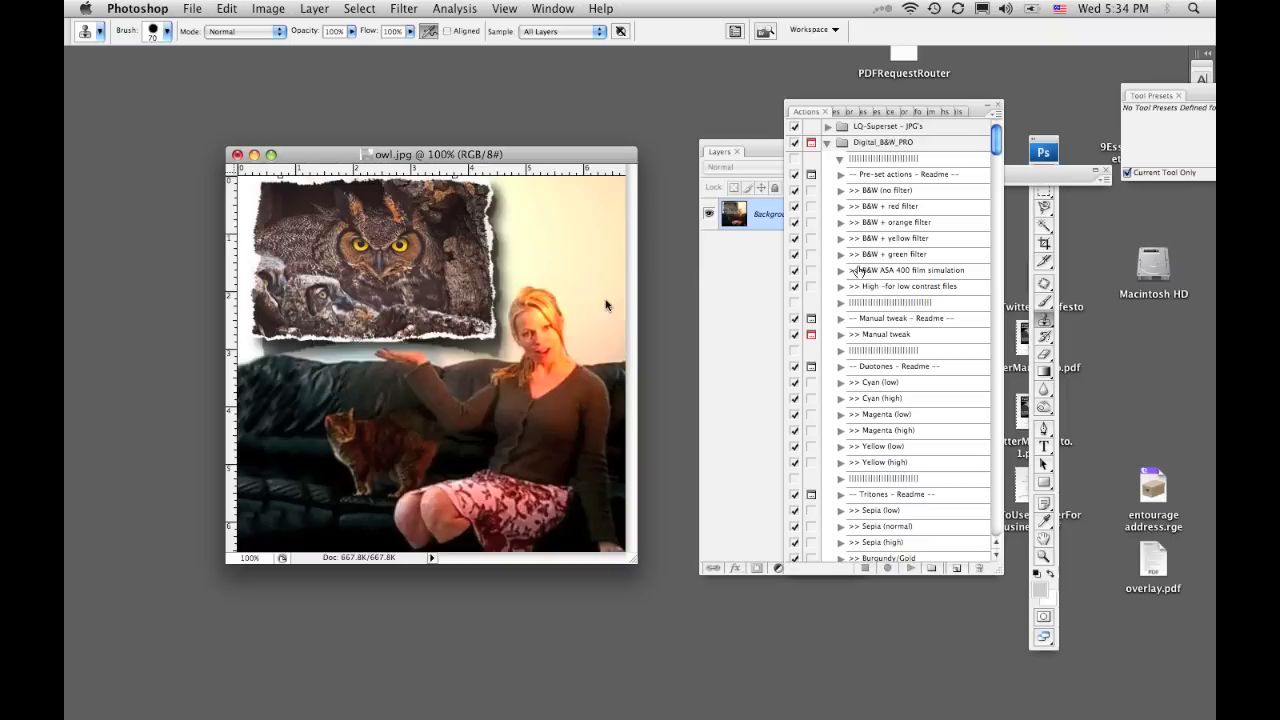
- Collapse the Digital_B&W_PRO and Commands action sets and start a new set
{"action": "left_click", "coordinate": [828, 144]}
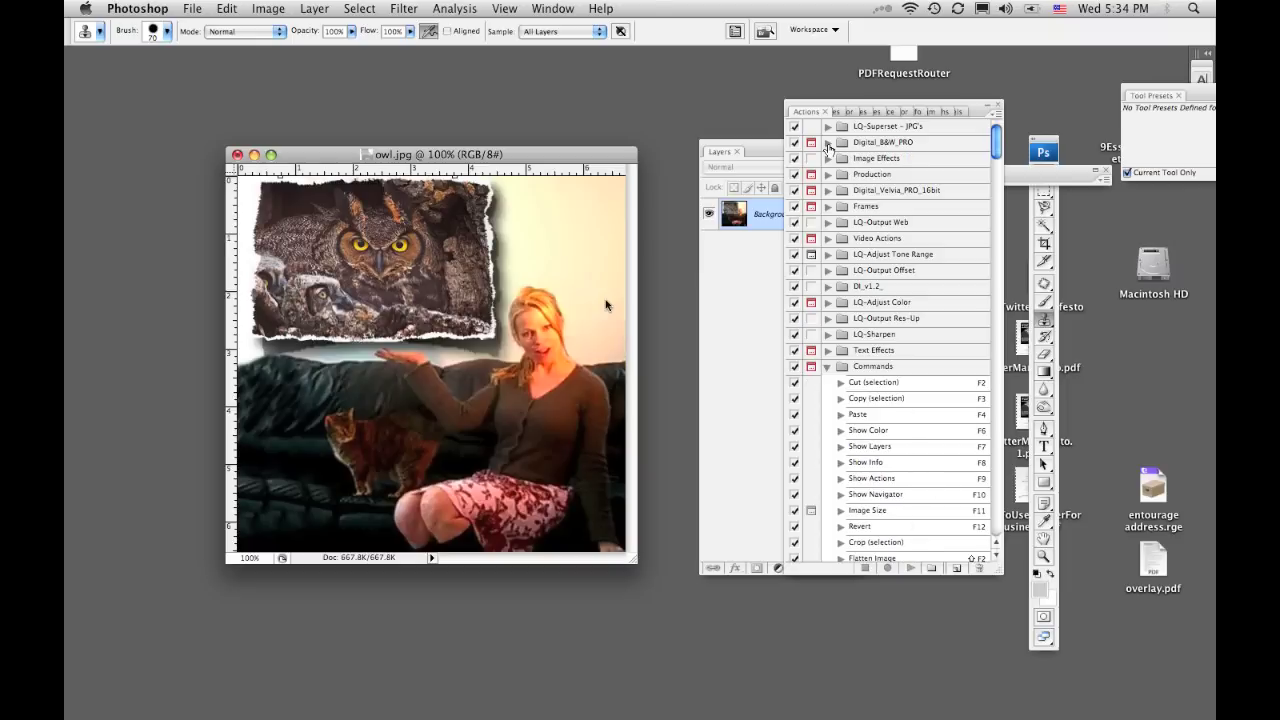
{"action": "left_click", "coordinate": [828, 368]}
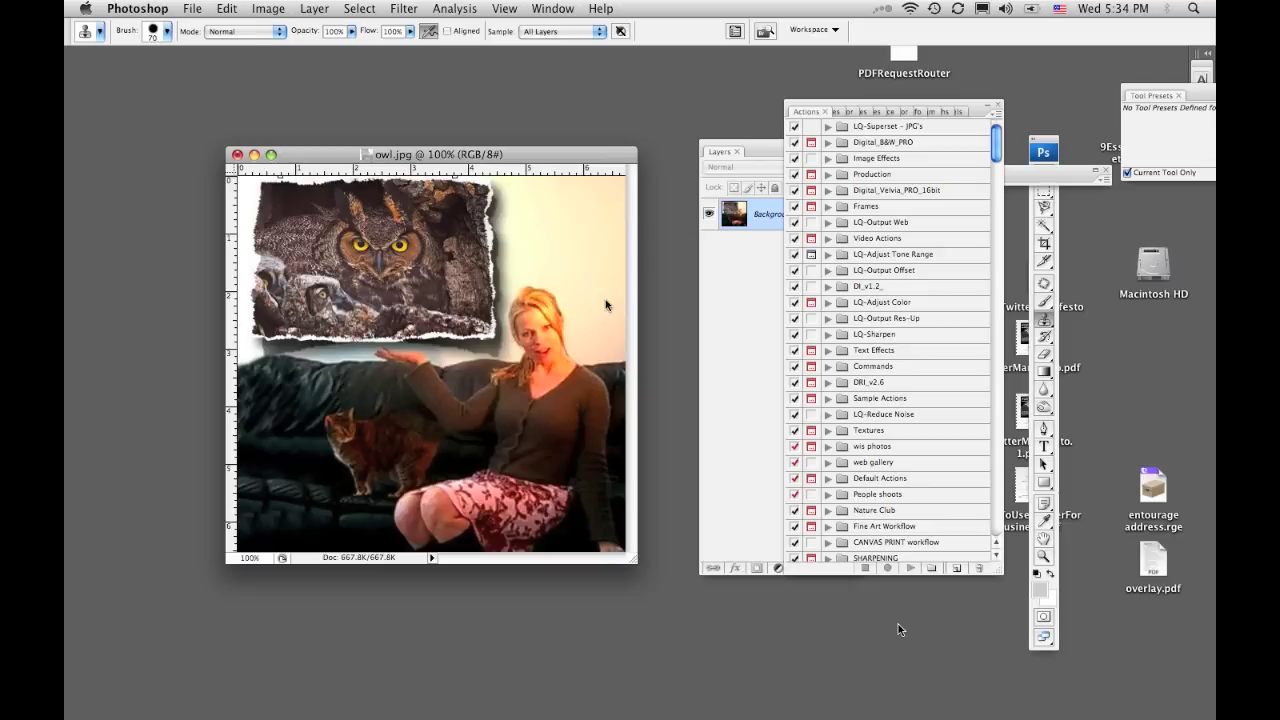
{"action": "left_click", "coordinate": [931, 570]}
- Create an action set named TEST and begin a new action inside it
{"action": "left_click", "coordinate": [931, 570]}
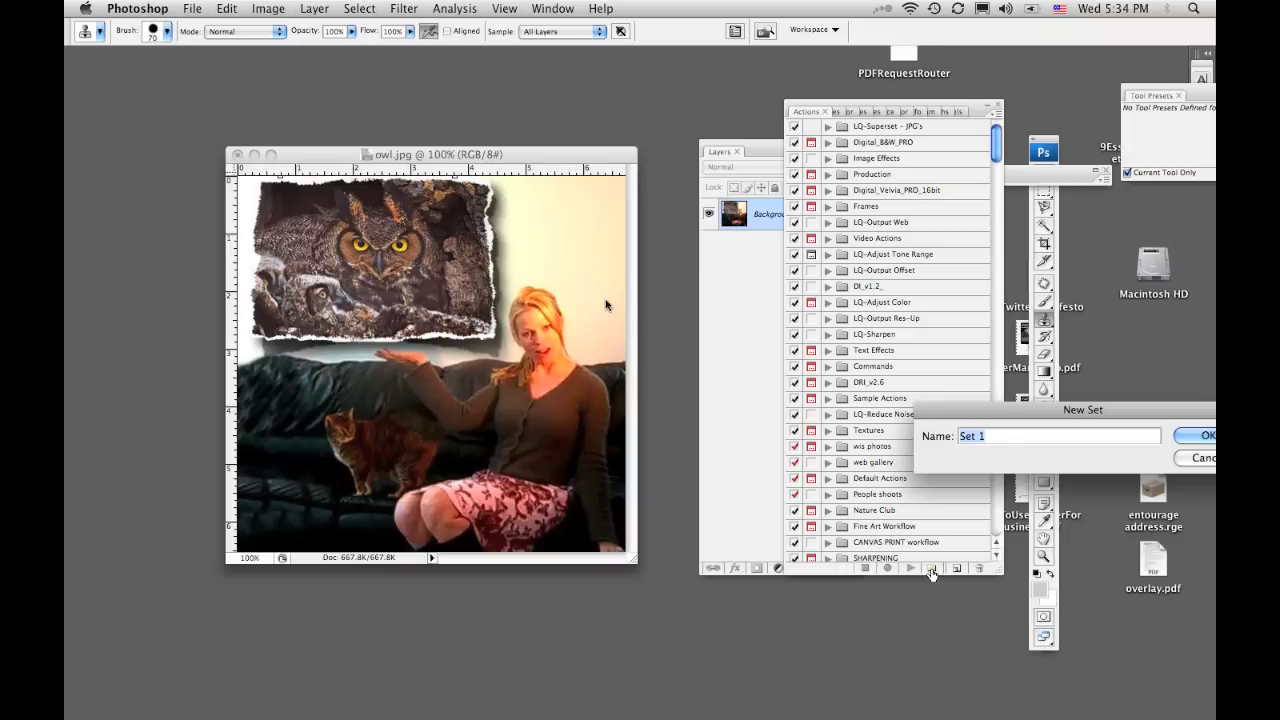
{"action": "type", "text": "TEST"}
{"action": "key", "text": "Return"}
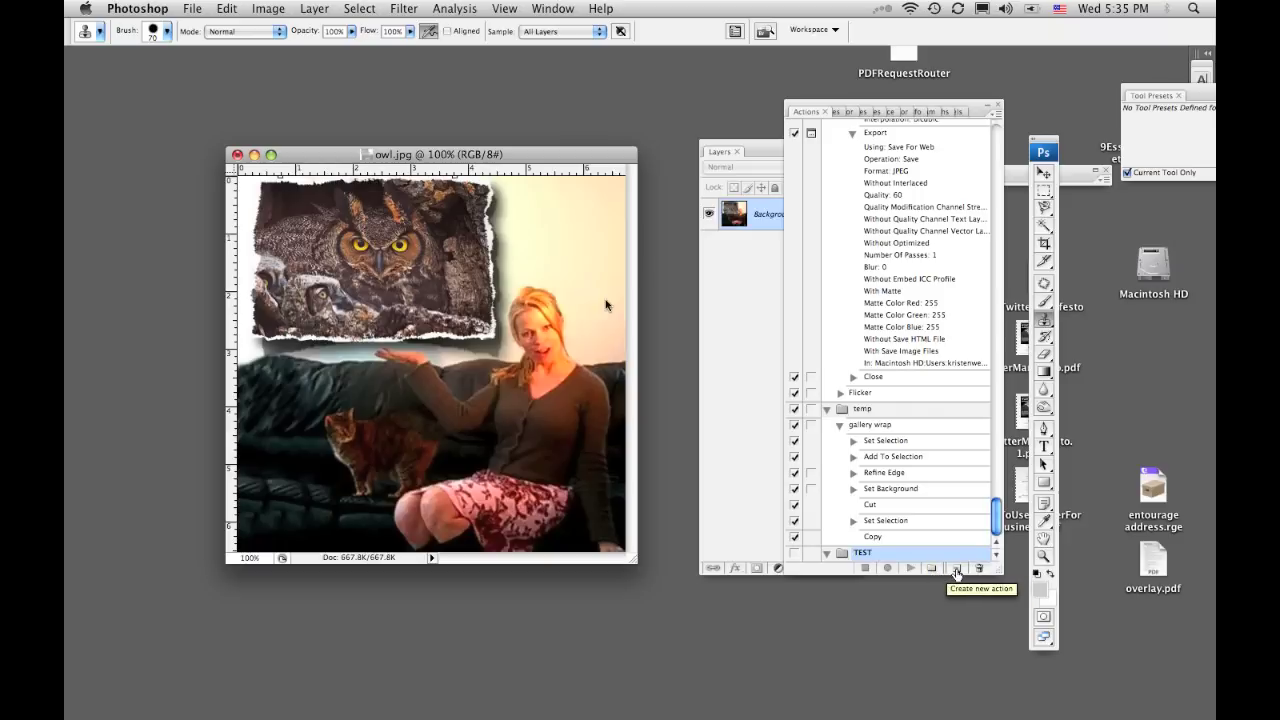
{"action": "left_click", "coordinate": [956, 568]}
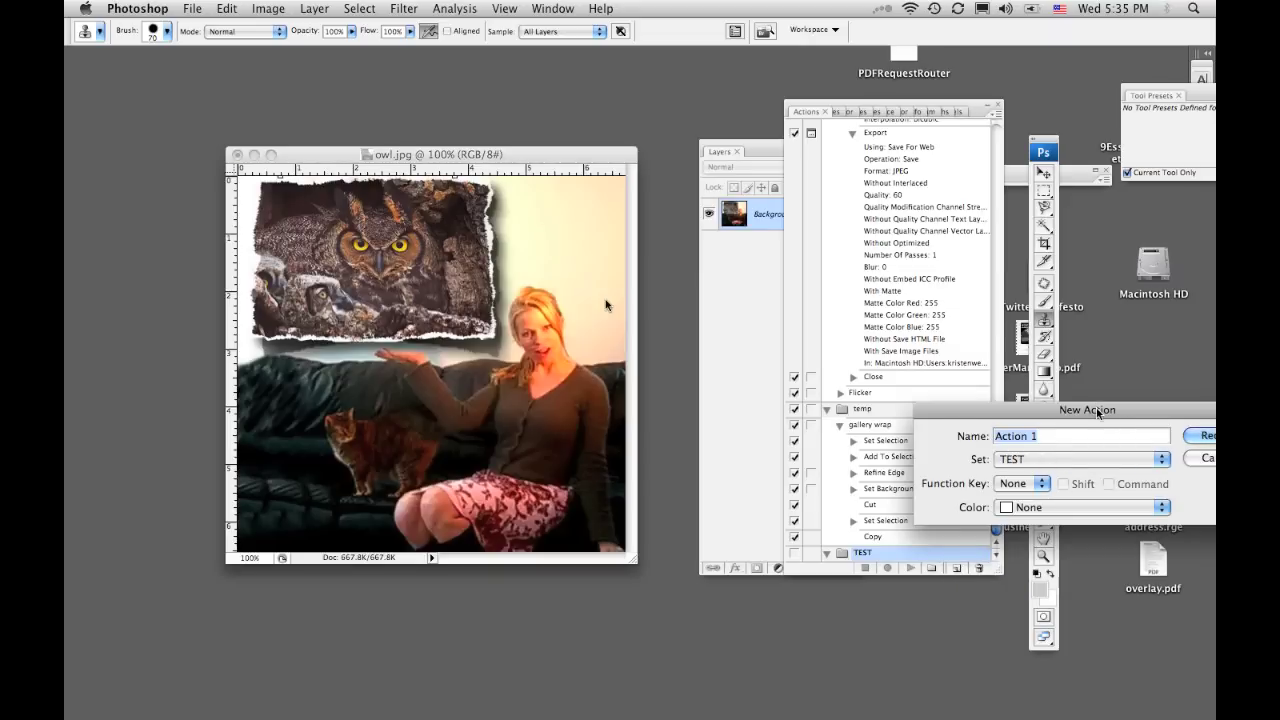
- Name the new action 'test 1' in the TEST set and start recording
{"action": "left_click_drag", "start_coordinate": [1099, 412], "coordinate": [895, 446]}
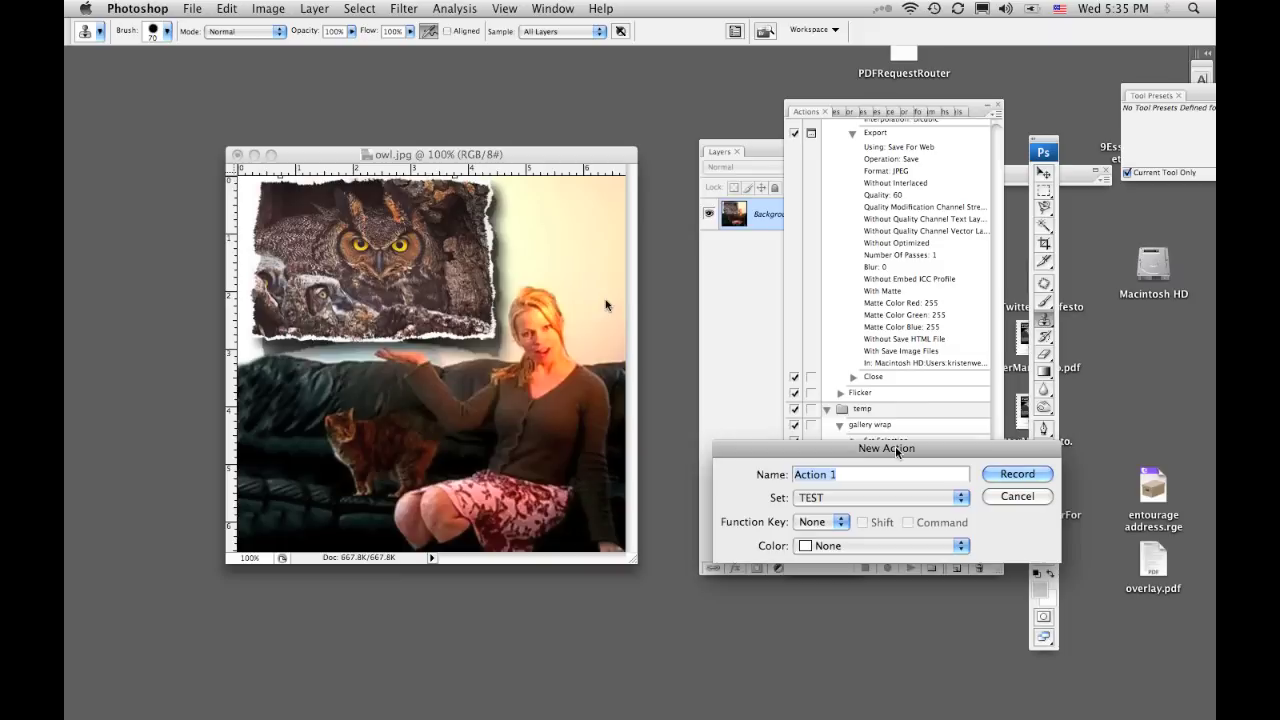
{"action": "type", "text": "test 1"}
{"action": "left_click", "coordinate": [1010, 476]}
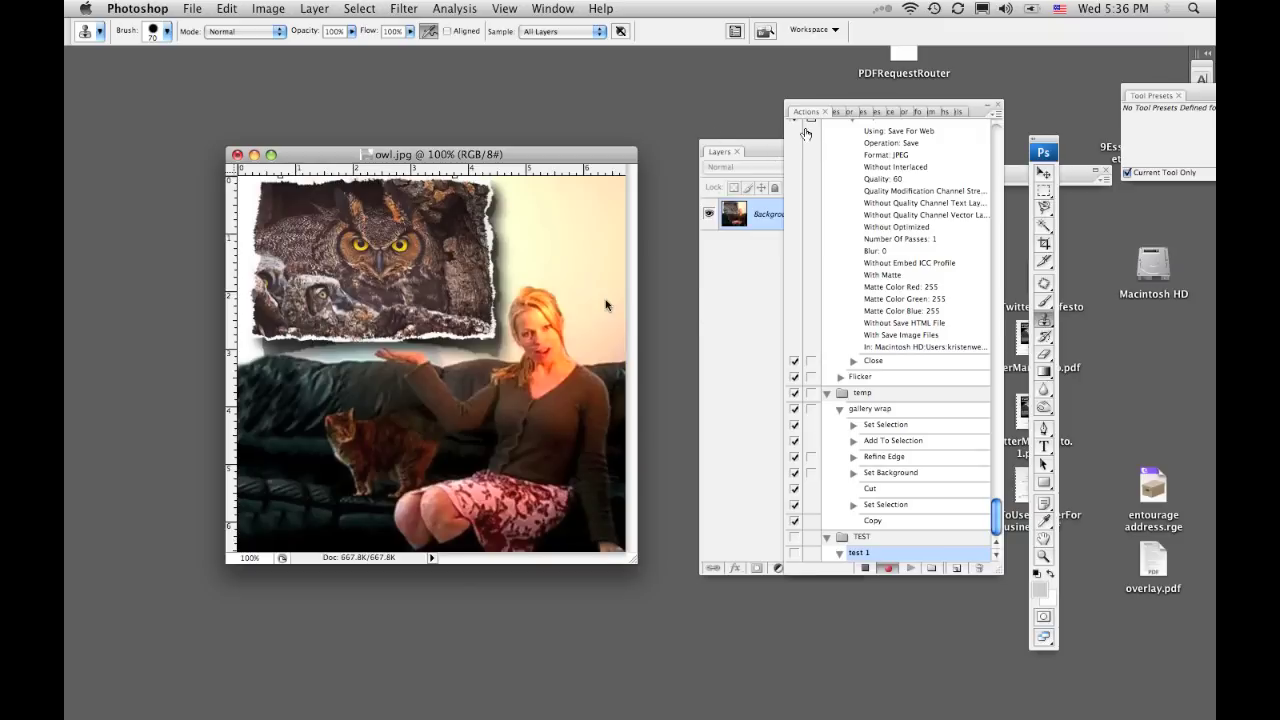
- Add a Color Balance adjustment layer above Background in owl.jpg
{"action": "left_click_drag", "start_coordinate": [766, 143], "coordinate": [726, 143]}
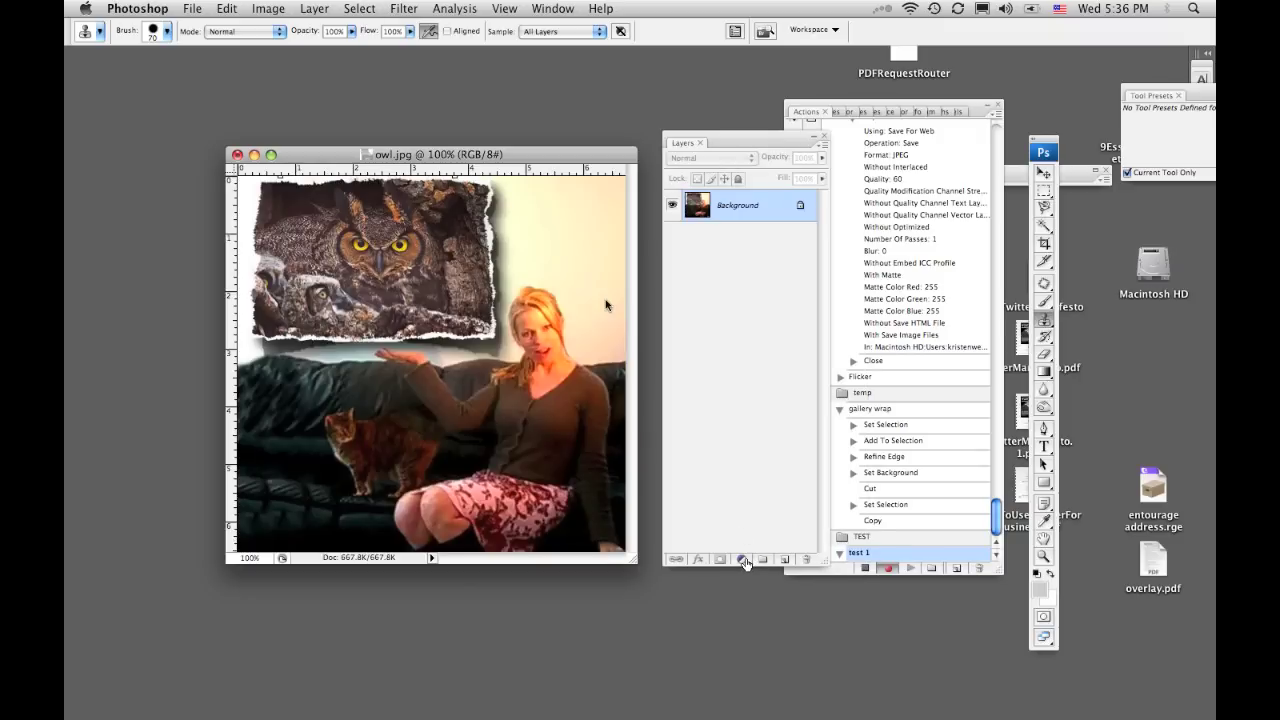
{"action": "left_click", "coordinate": [744, 560]}
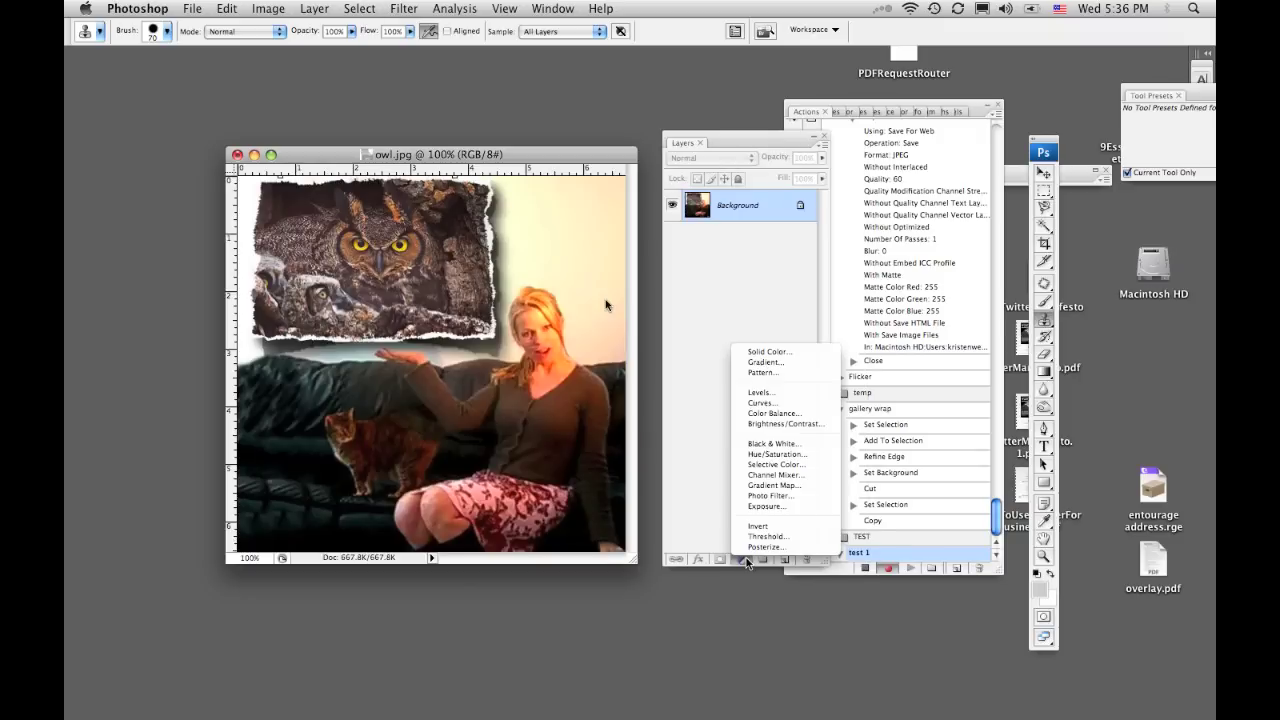
{"action": "left_click", "coordinate": [765, 414]}
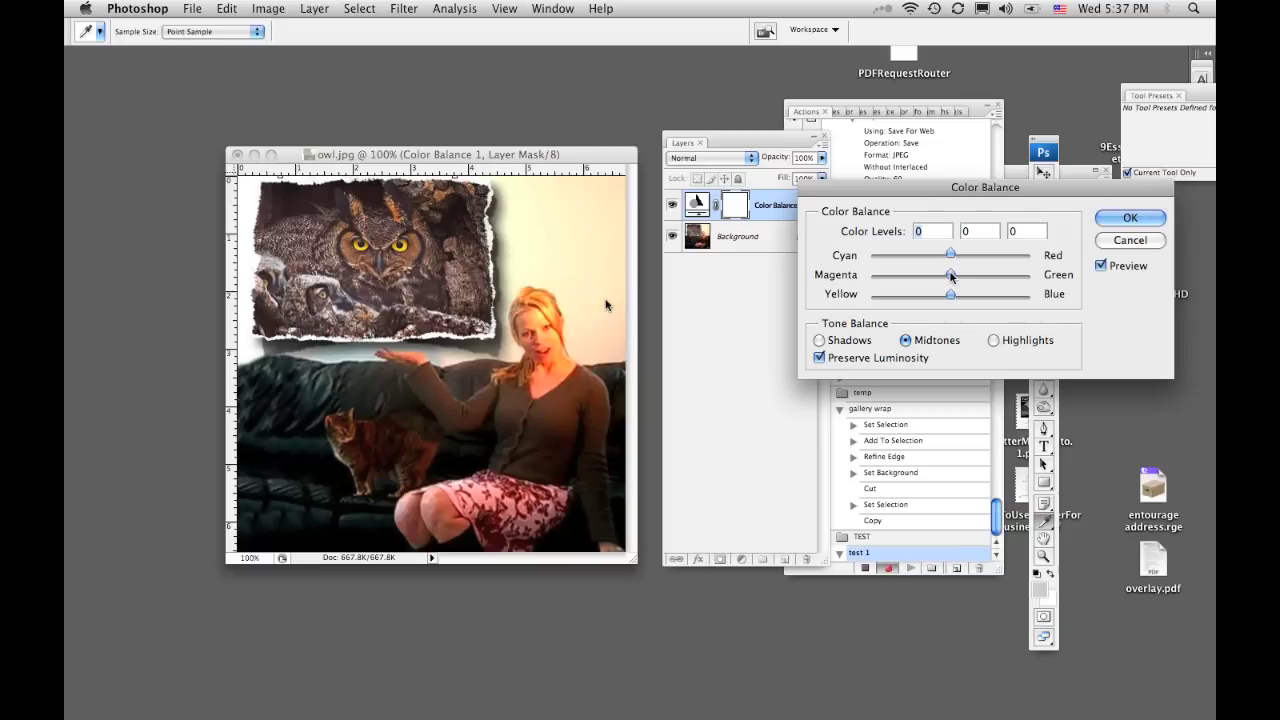
- Balance the midtones to -7, -1, +12, apply it, and stop recording test 1
{"action": "left_click_drag", "start_coordinate": [951, 277], "coordinate": [926, 281]}
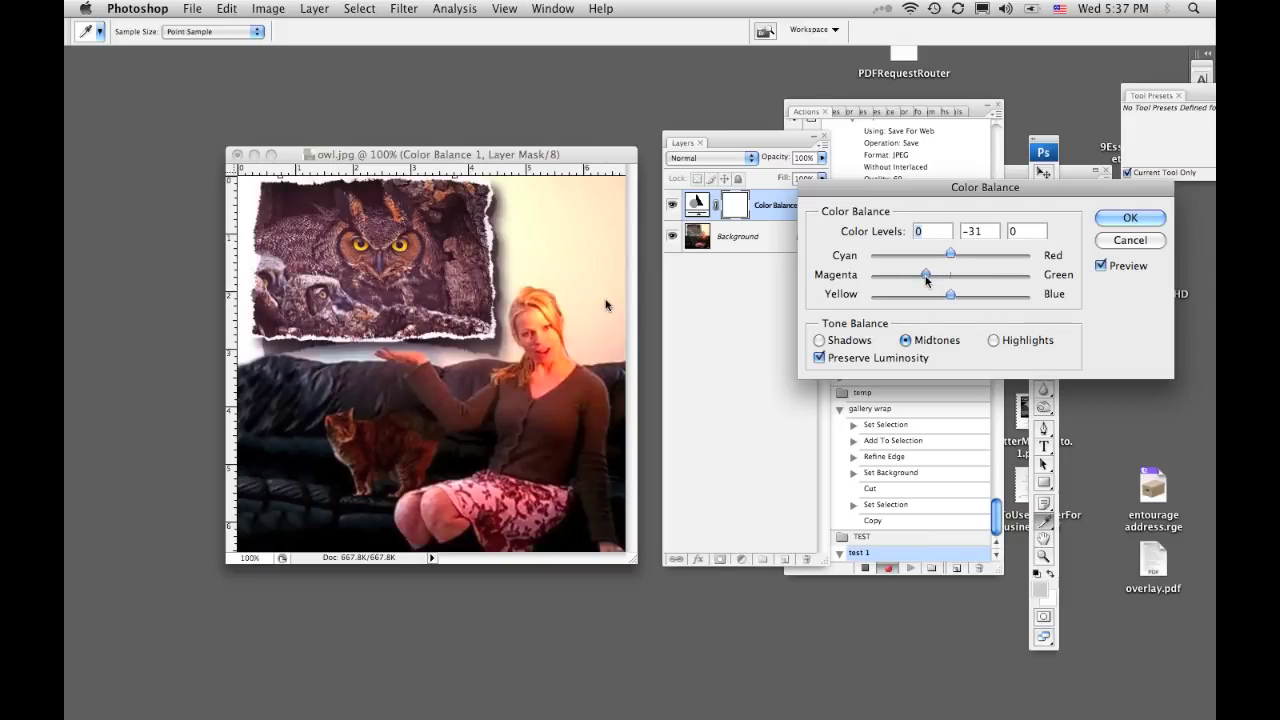
{"action": "left_click_drag", "start_coordinate": [926, 281], "coordinate": [961, 305]}
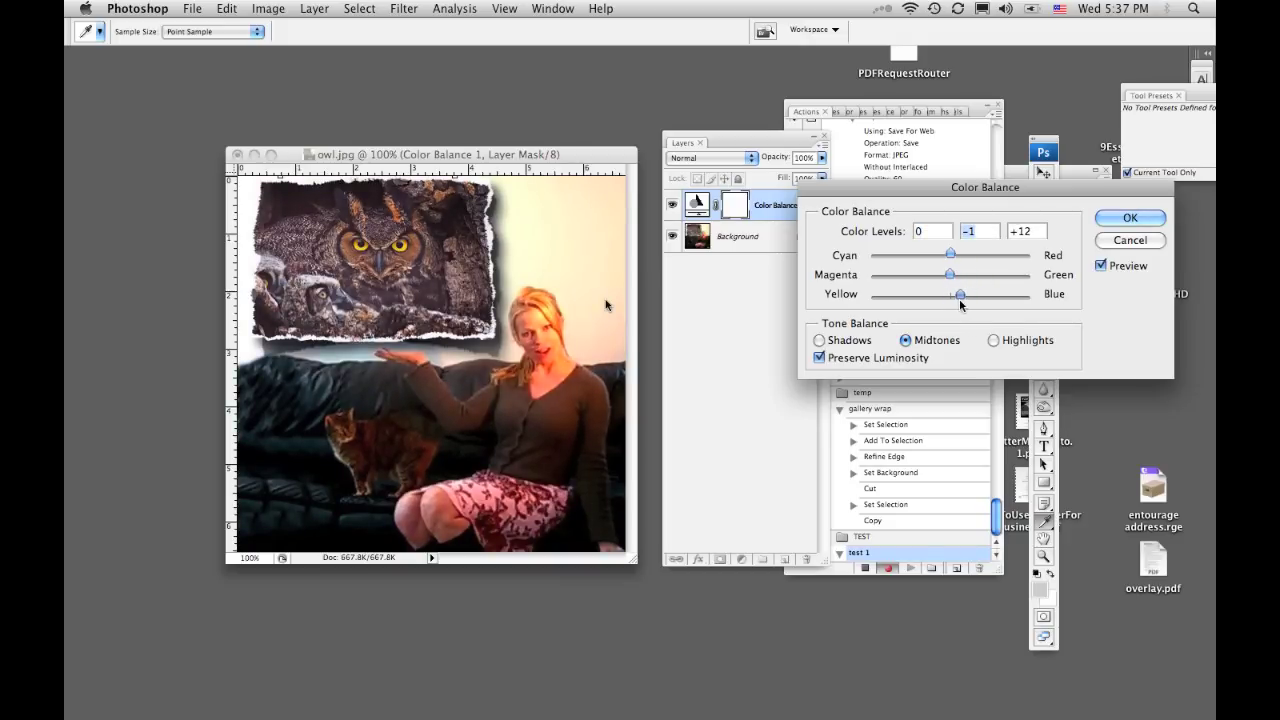
{"action": "left_click_drag", "start_coordinate": [950, 255], "coordinate": [946, 255]}
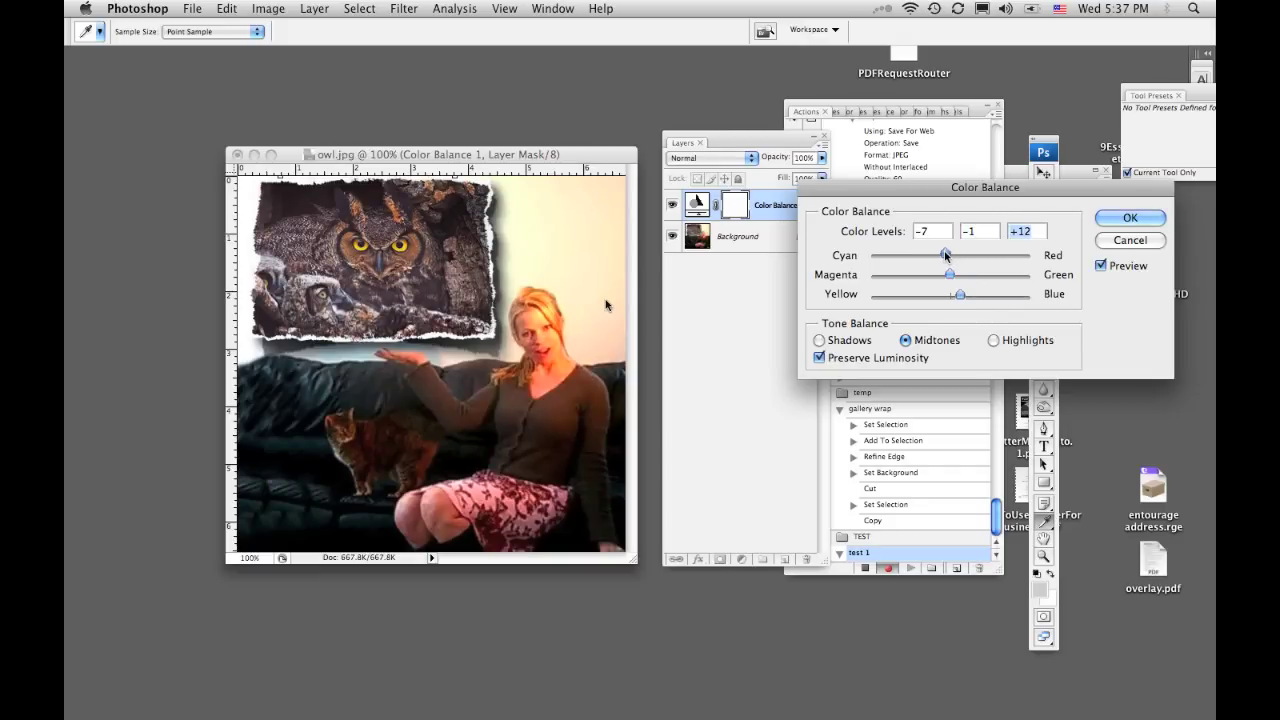
{"action": "left_click", "coordinate": [1110, 222]}
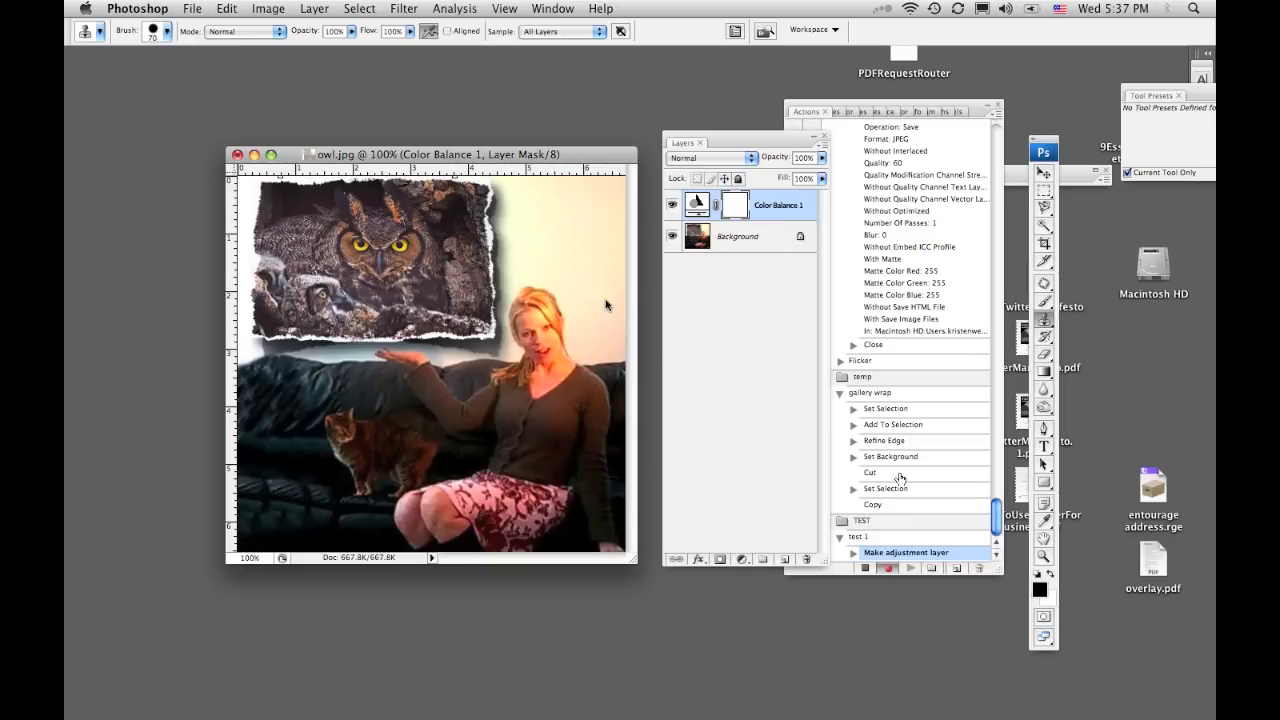
{"action": "left_click", "coordinate": [865, 567]}
- Expand the recorded Make adjustment layer step to reveal Midtone Levels -7, -1, 12
{"action": "left_click", "coordinate": [866, 571]}
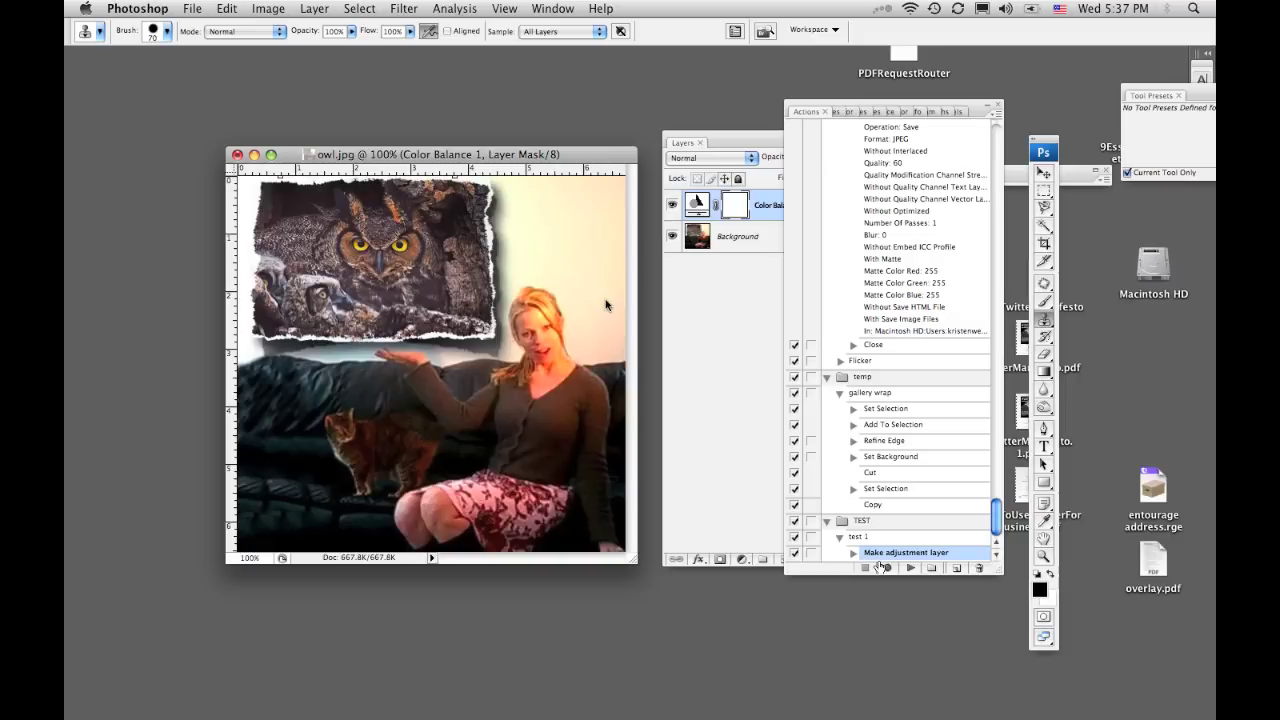
{"action": "left_click_drag", "start_coordinate": [995, 577], "coordinate": [1020, 612]}
{"action": "left_click", "coordinate": [853, 594]}
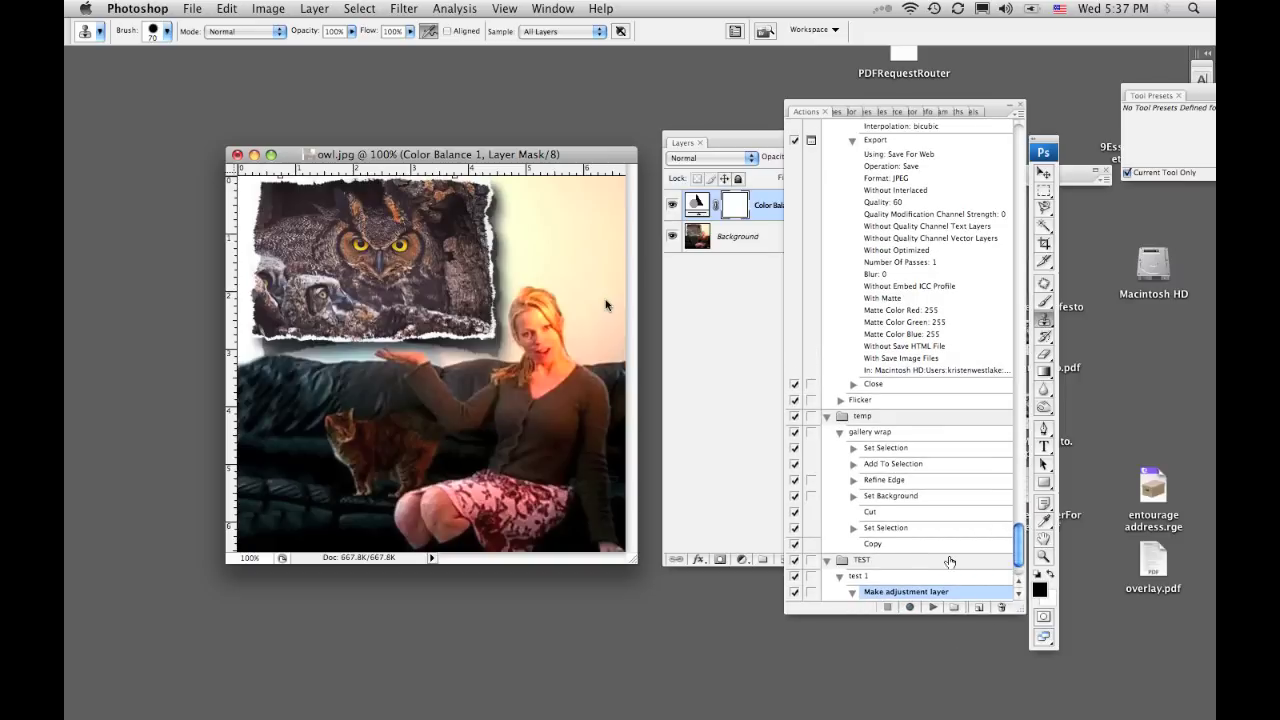
{"action": "scroll", "coordinate": [1019, 560], "scroll_direction": "down", "scroll_amount": 3}
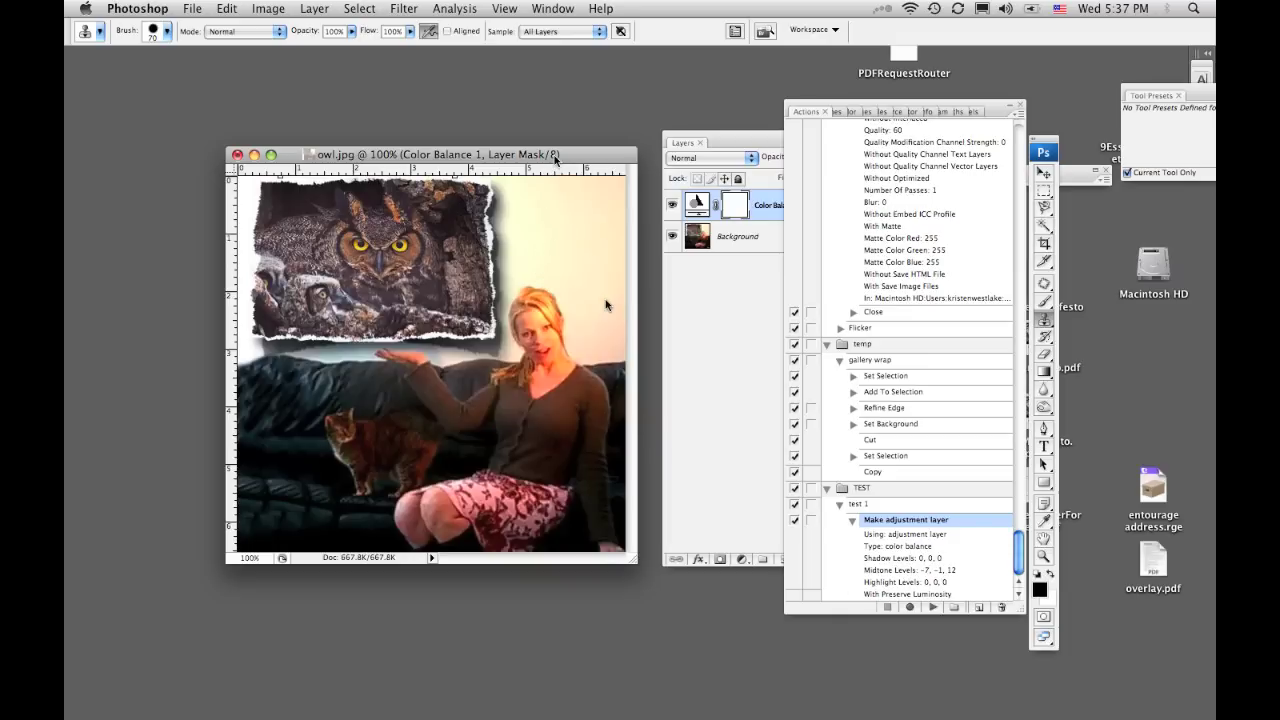
{"action": "left_click_drag", "start_coordinate": [558, 160], "coordinate": [523, 166]}
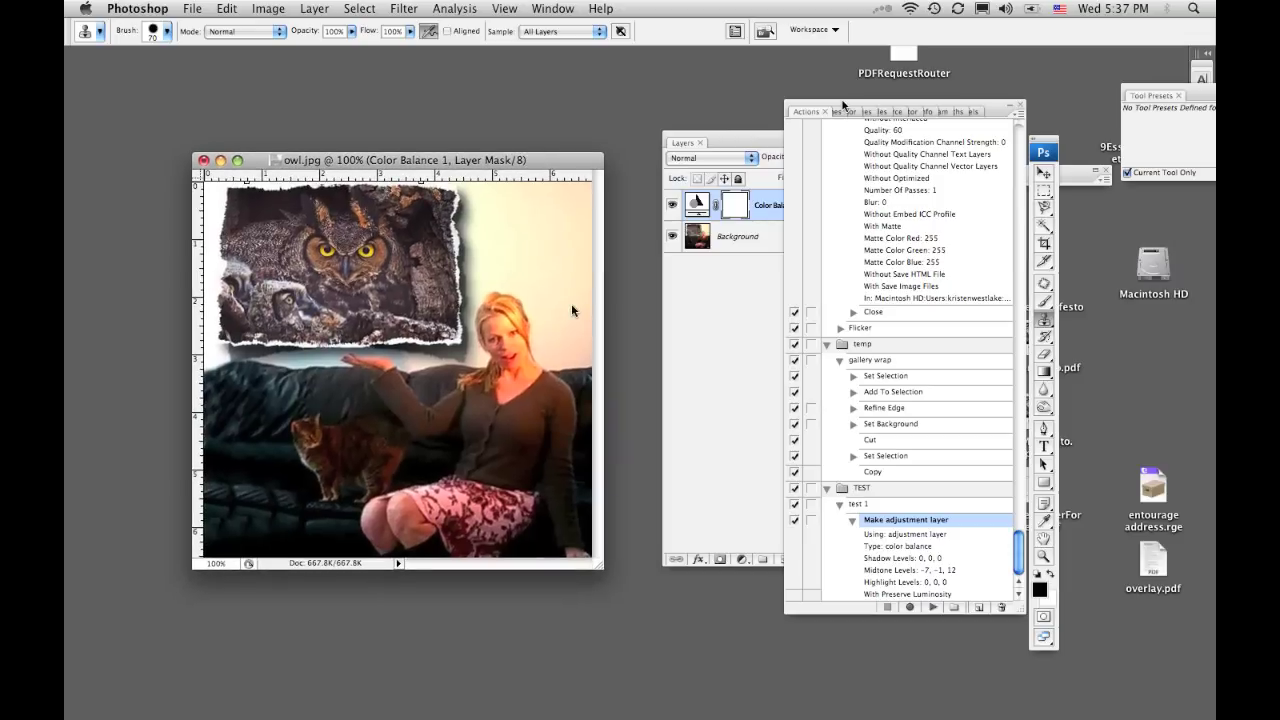
{"action": "left_click_drag", "start_coordinate": [842, 104], "coordinate": [900, 104]}
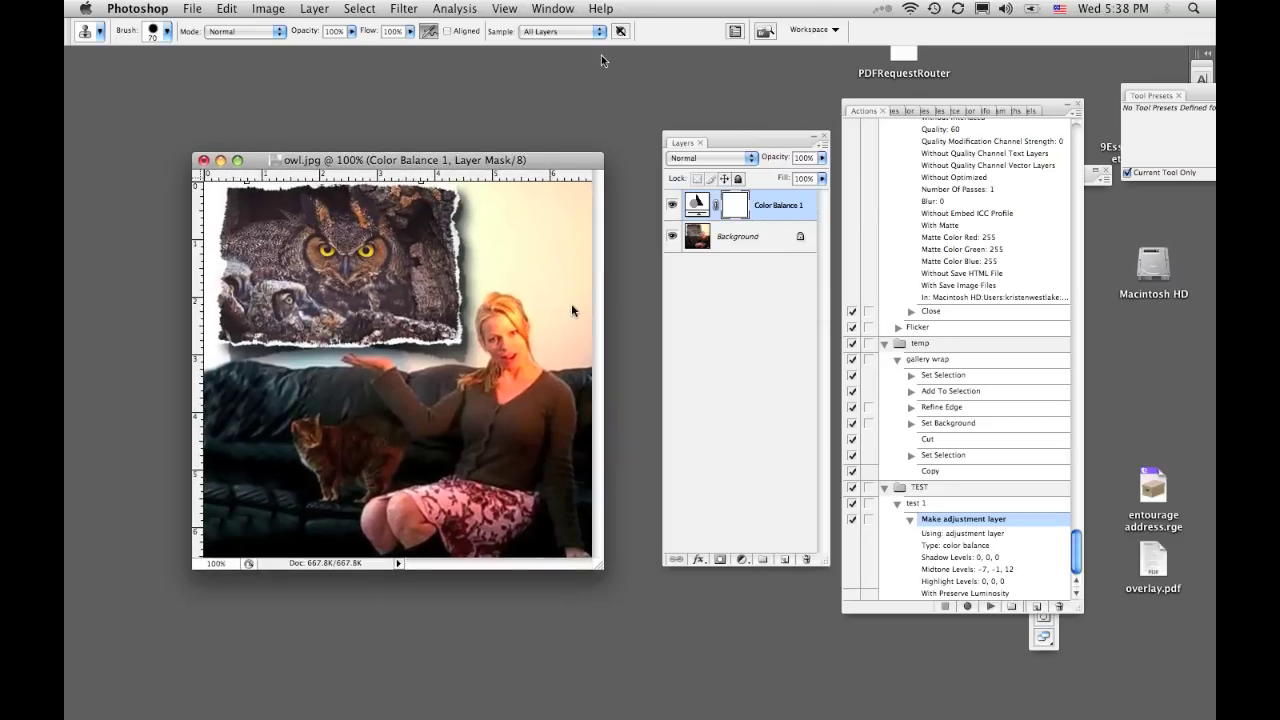
- Show the History panel, revert to the last Clone Stamp state, and move the panel aside
{"action": "left_click", "coordinate": [552, 9]}
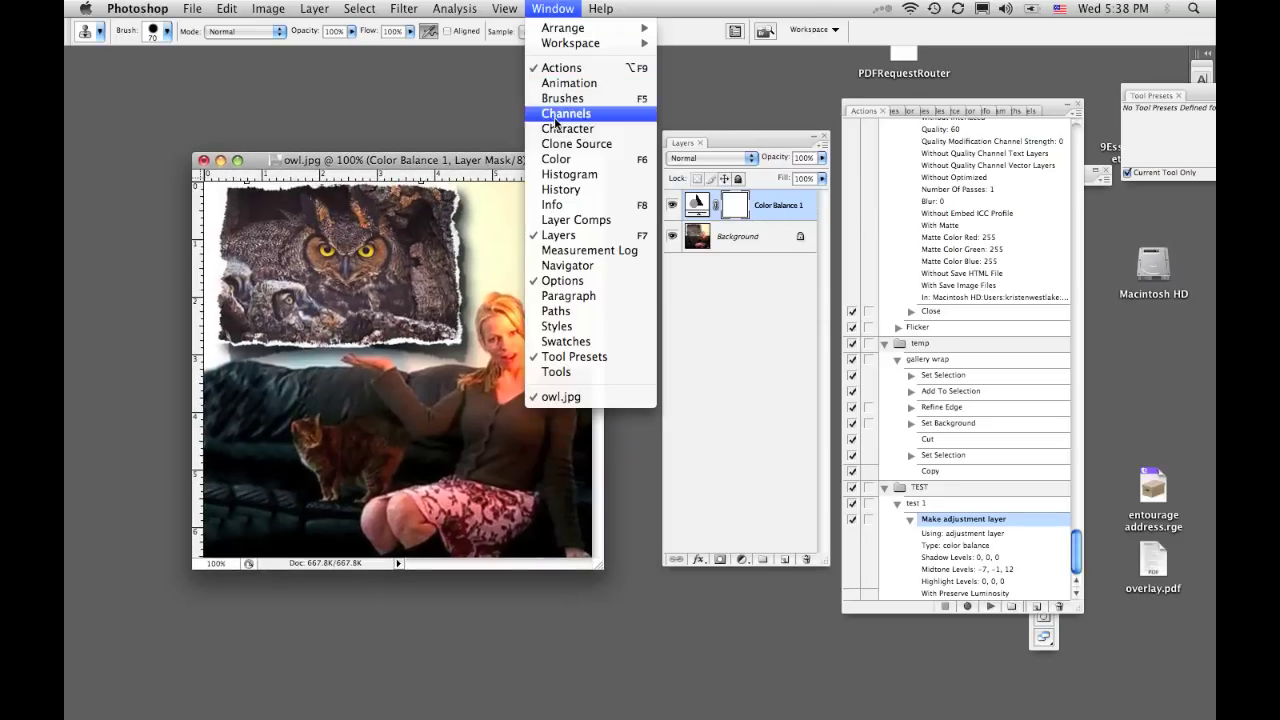
{"action": "left_click", "coordinate": [569, 189]}
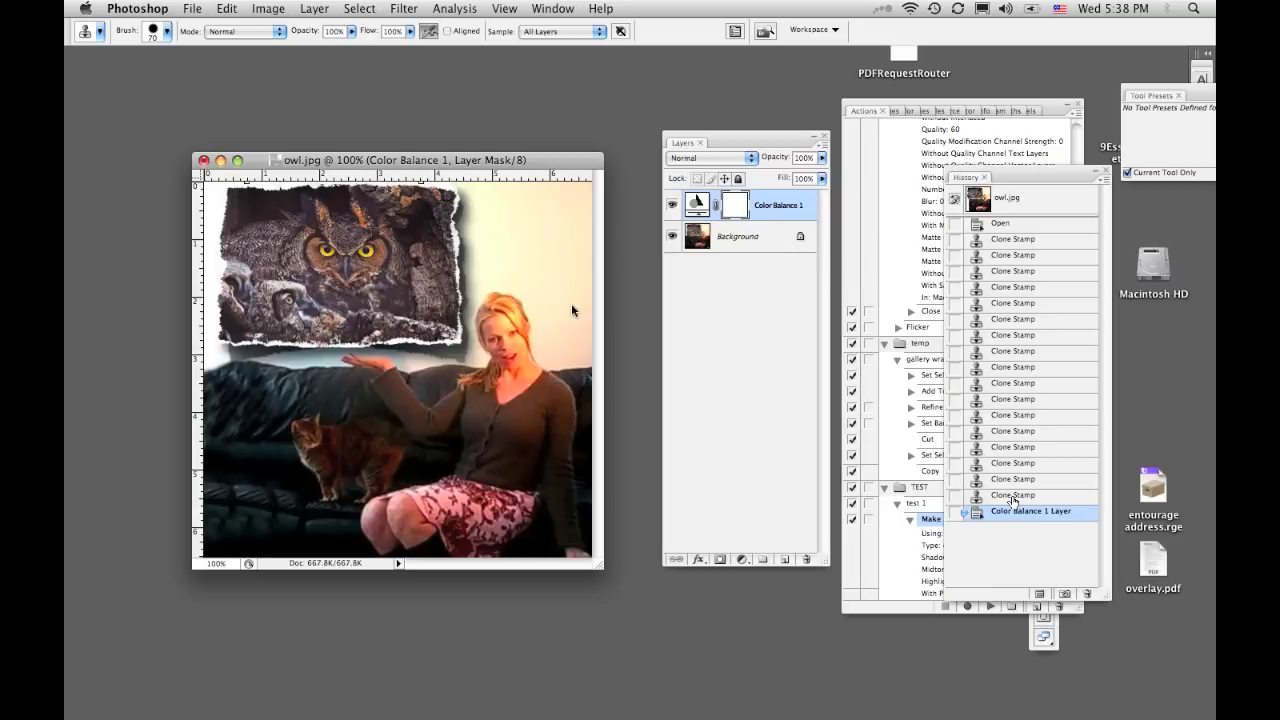
{"action": "left_click", "coordinate": [1013, 496]}
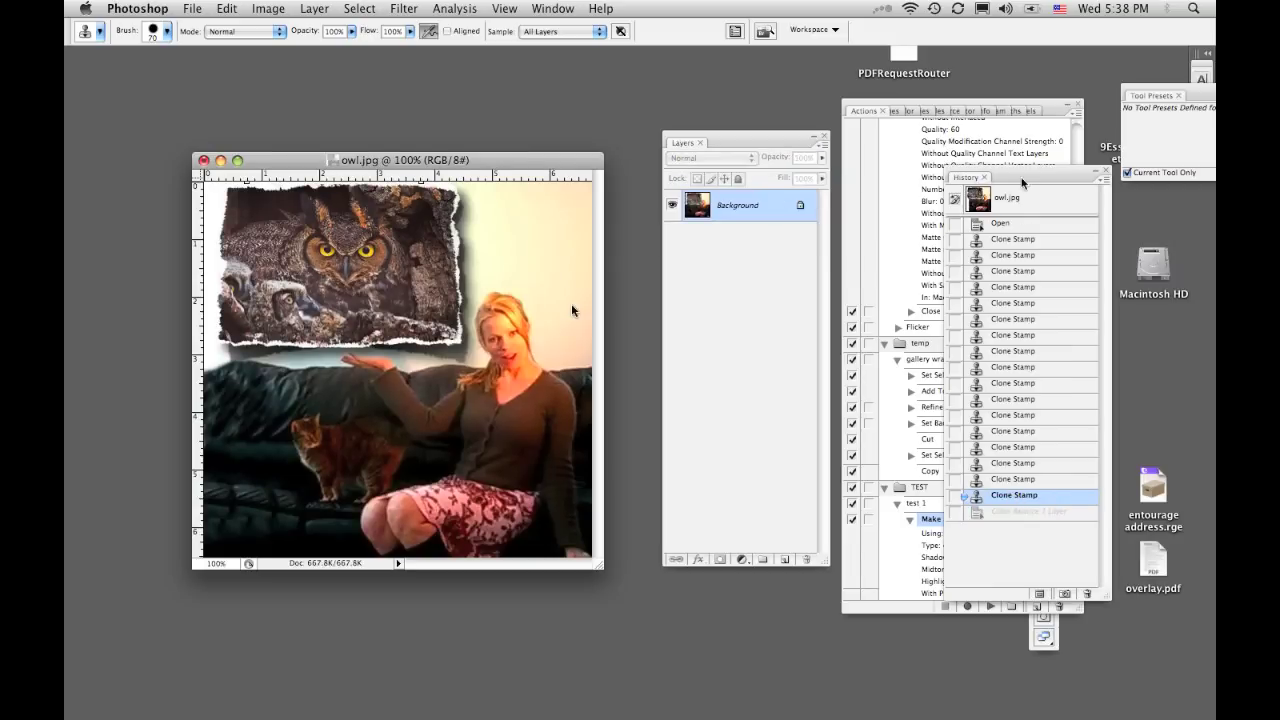
{"action": "left_click_drag", "start_coordinate": [1022, 176], "coordinate": [1100, 391]}
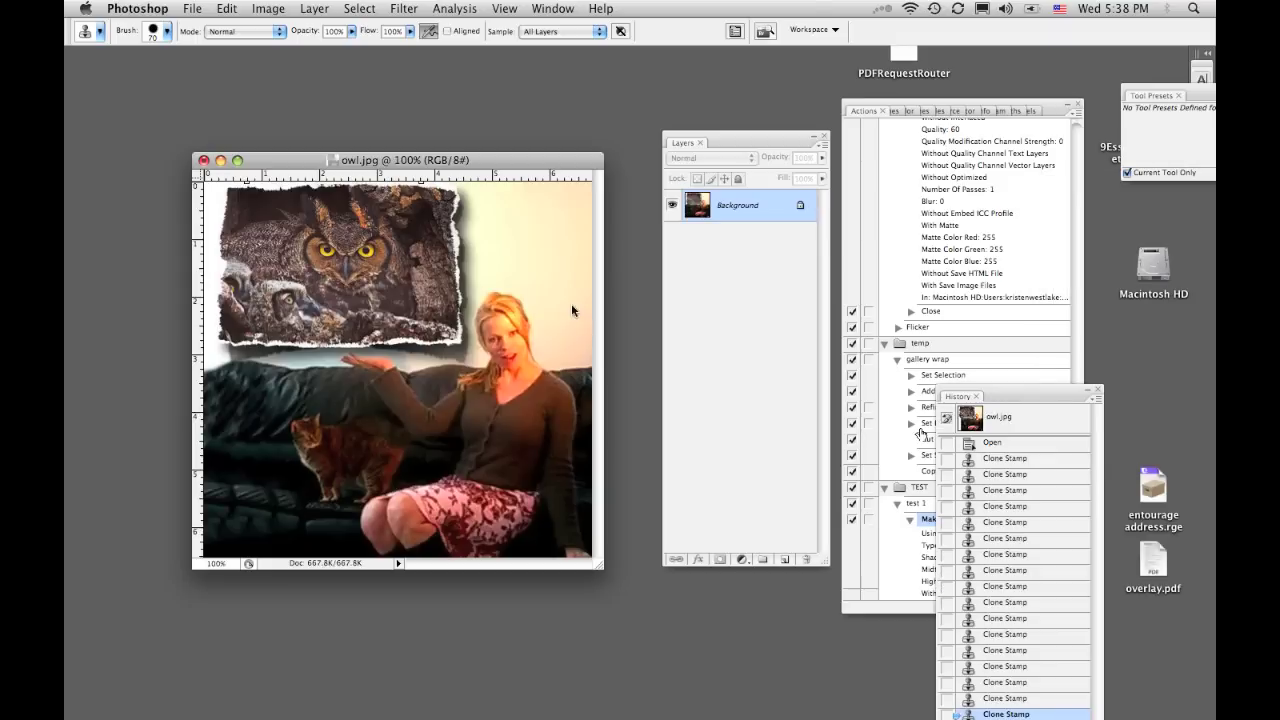
{"action": "left_click_drag", "start_coordinate": [1004, 397], "coordinate": [1153, 294]}
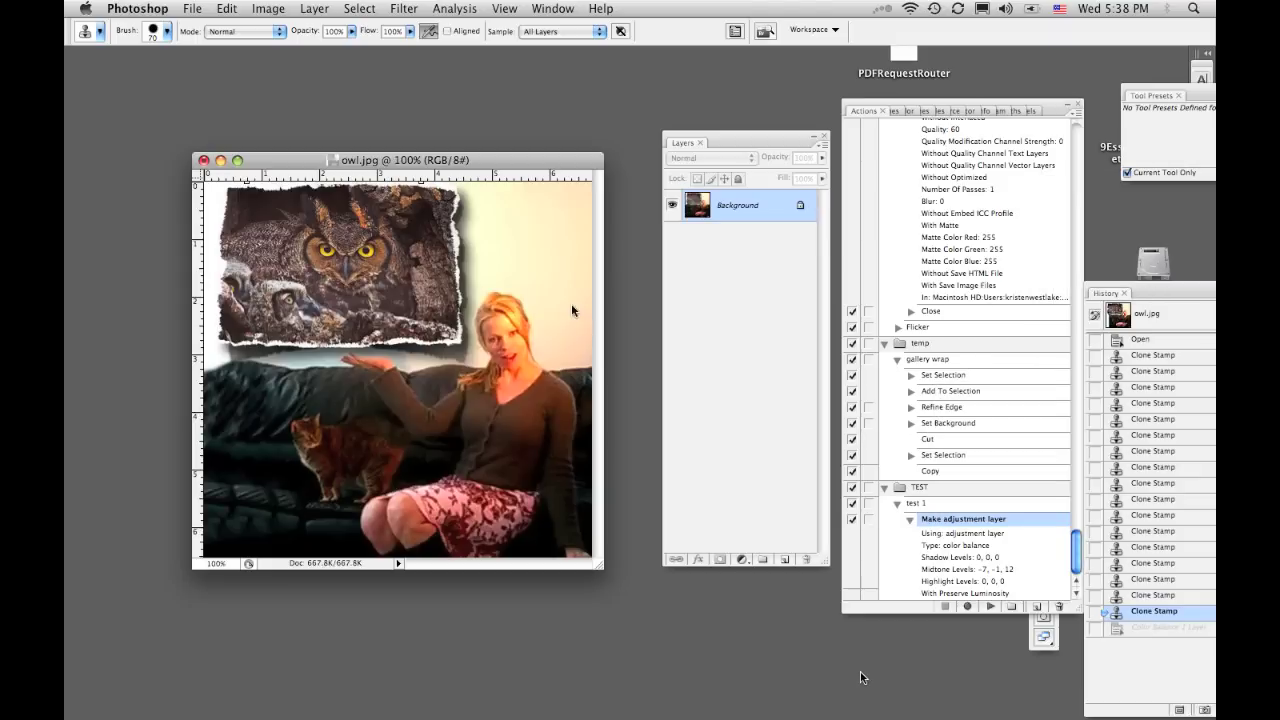
- Play back test 1 on the owl photo, then revert to the last Clone Stamp state
{"action": "left_click", "coordinate": [917, 503]}
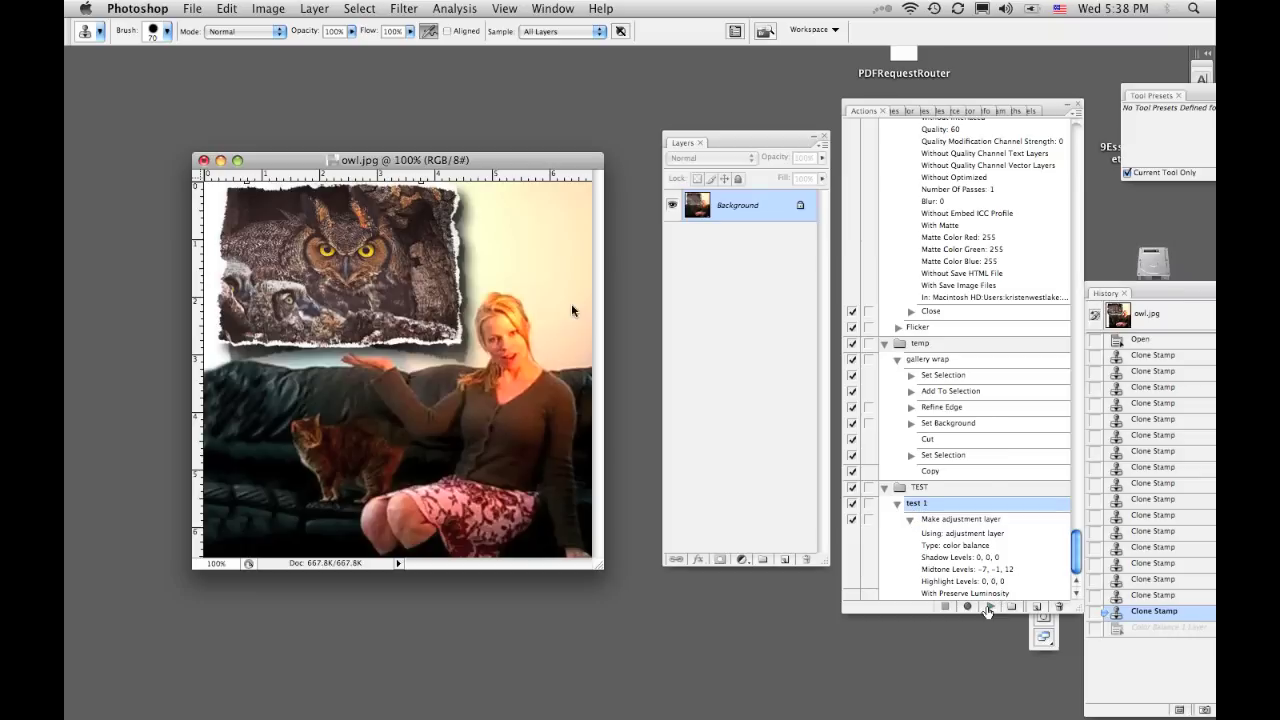
{"action": "left_click", "coordinate": [988, 606]}
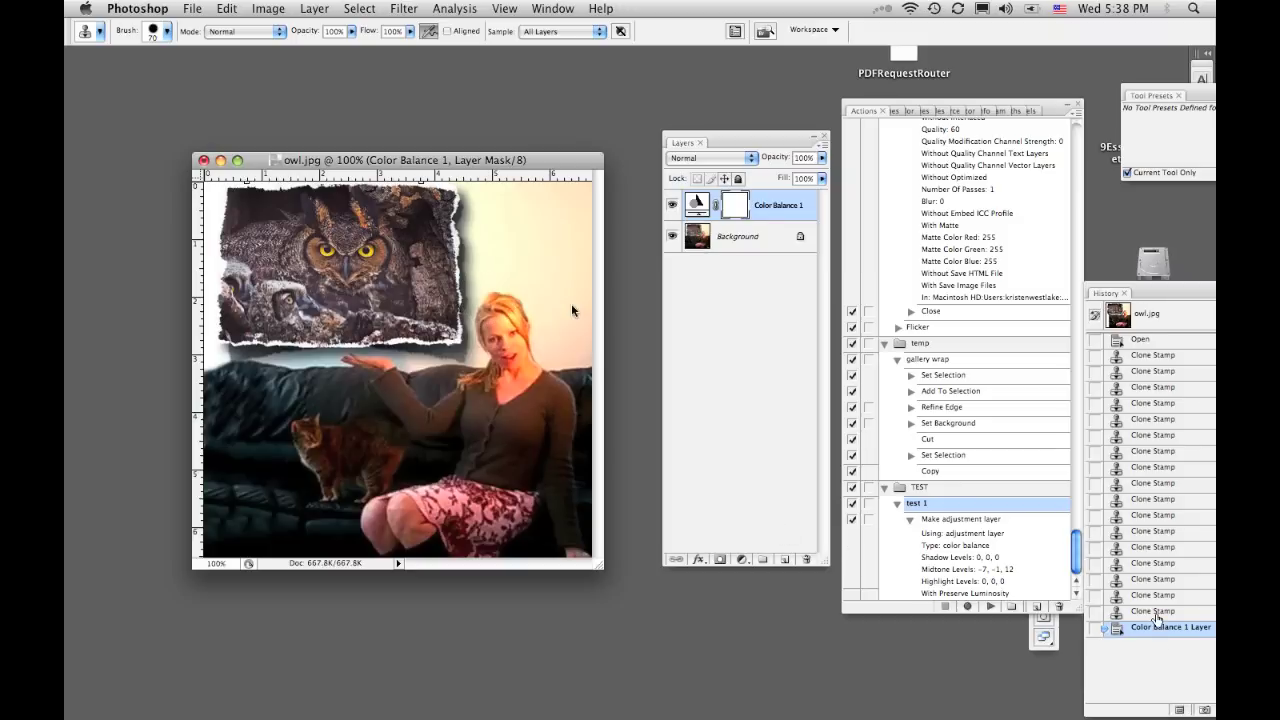
{"action": "left_click", "coordinate": [1155, 613]}
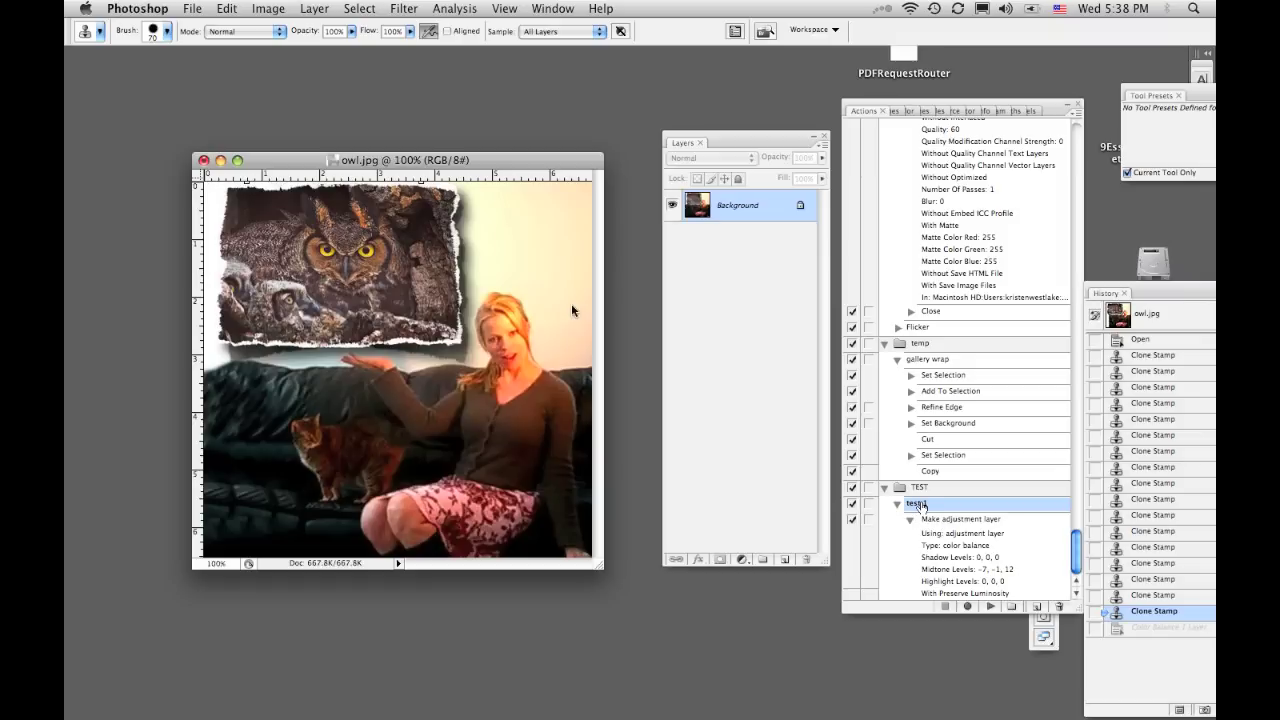
- Delete the Make adjustment layer step from the test 1 action
{"action": "left_click", "coordinate": [935, 520]}
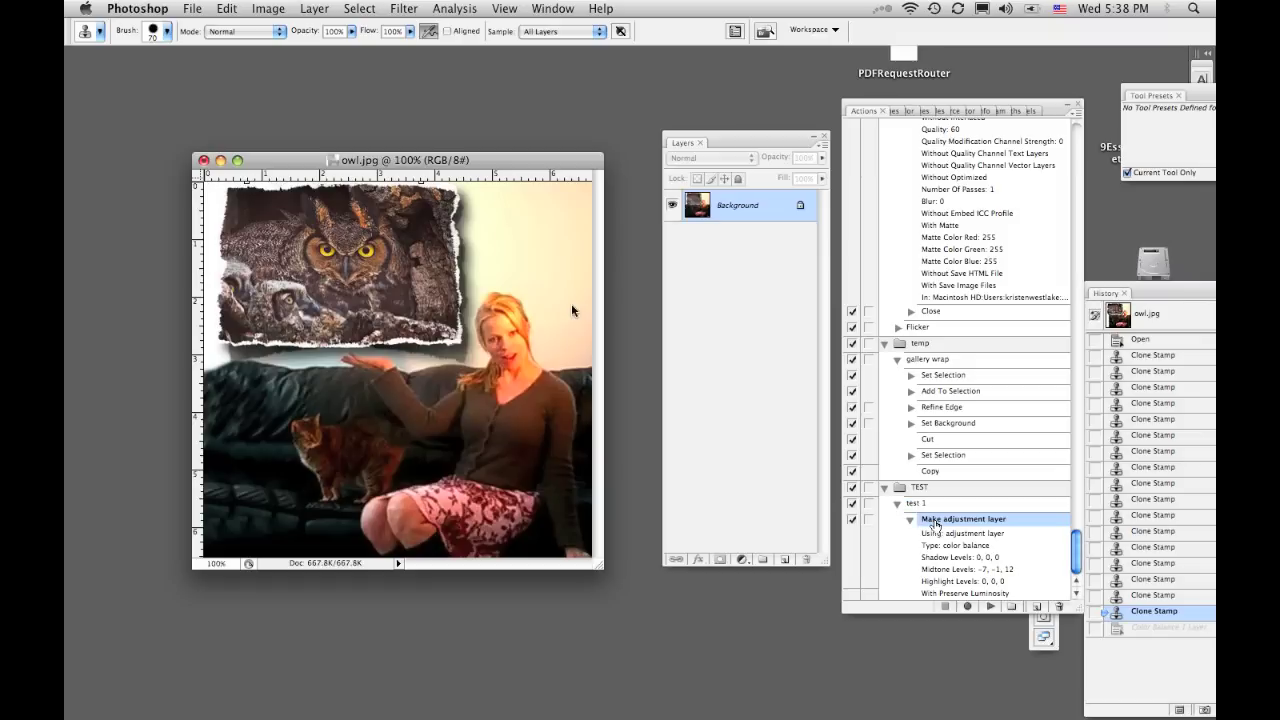
{"action": "left_click", "coordinate": [1057, 605]}
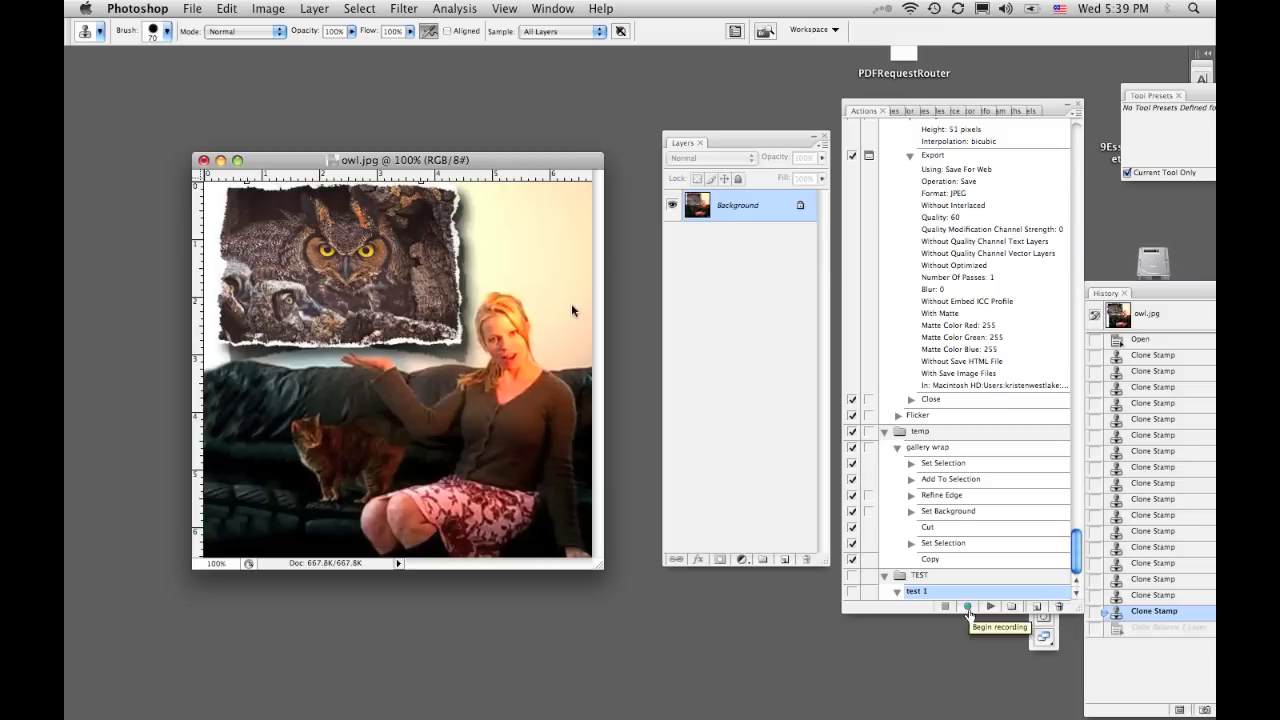
- Record a new Color Balance layer with midtones at cyan -47 and blue +60
{"action": "left_click", "coordinate": [968, 607]}
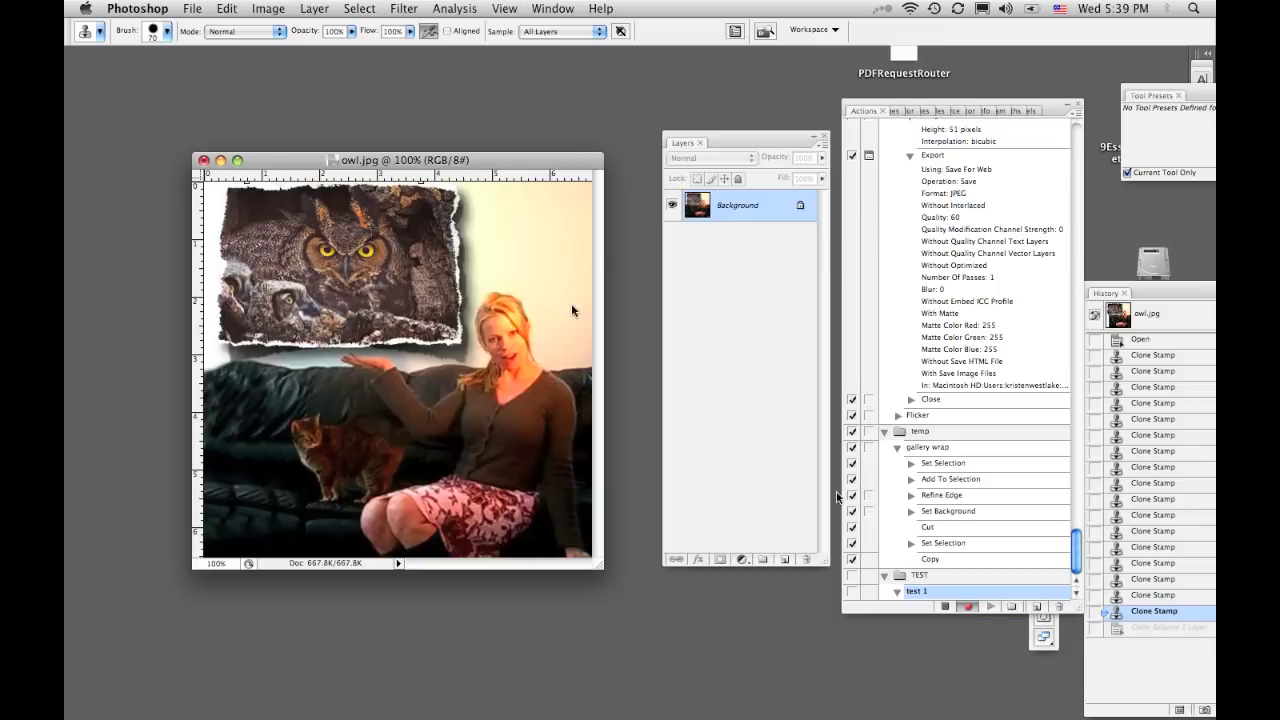
{"action": "left_click", "coordinate": [741, 560]}
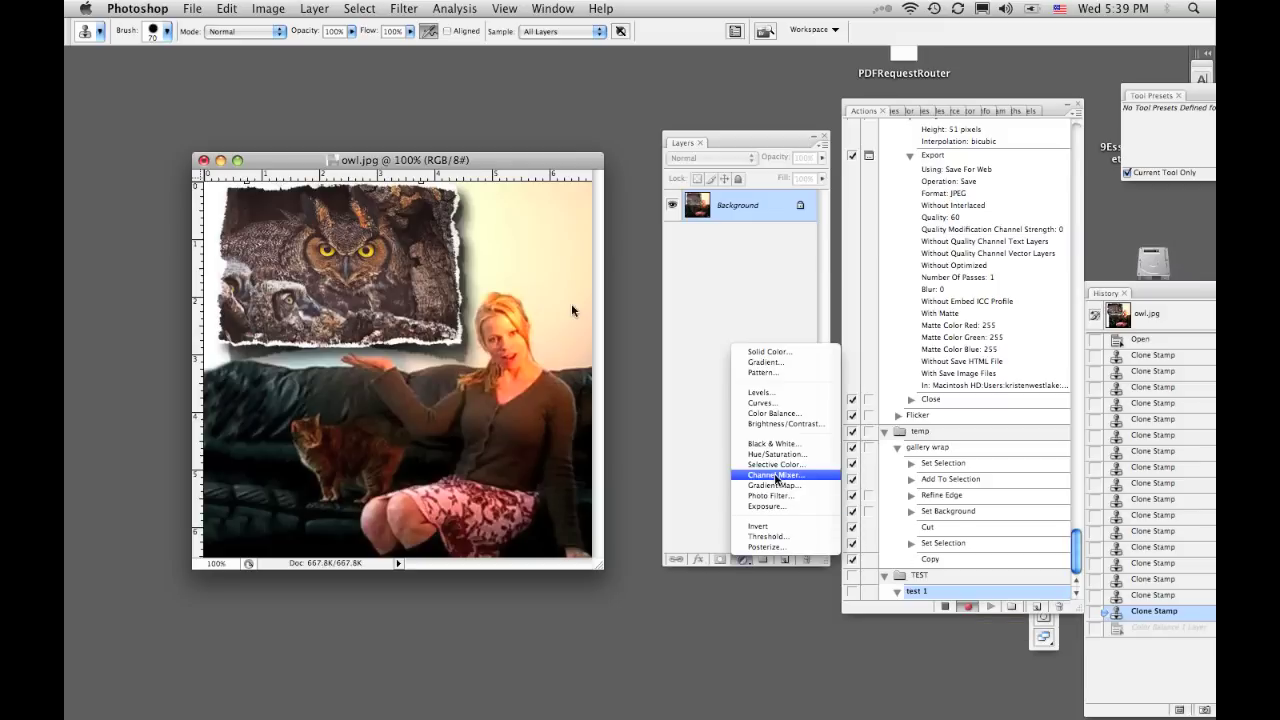
{"action": "left_click", "coordinate": [779, 413]}
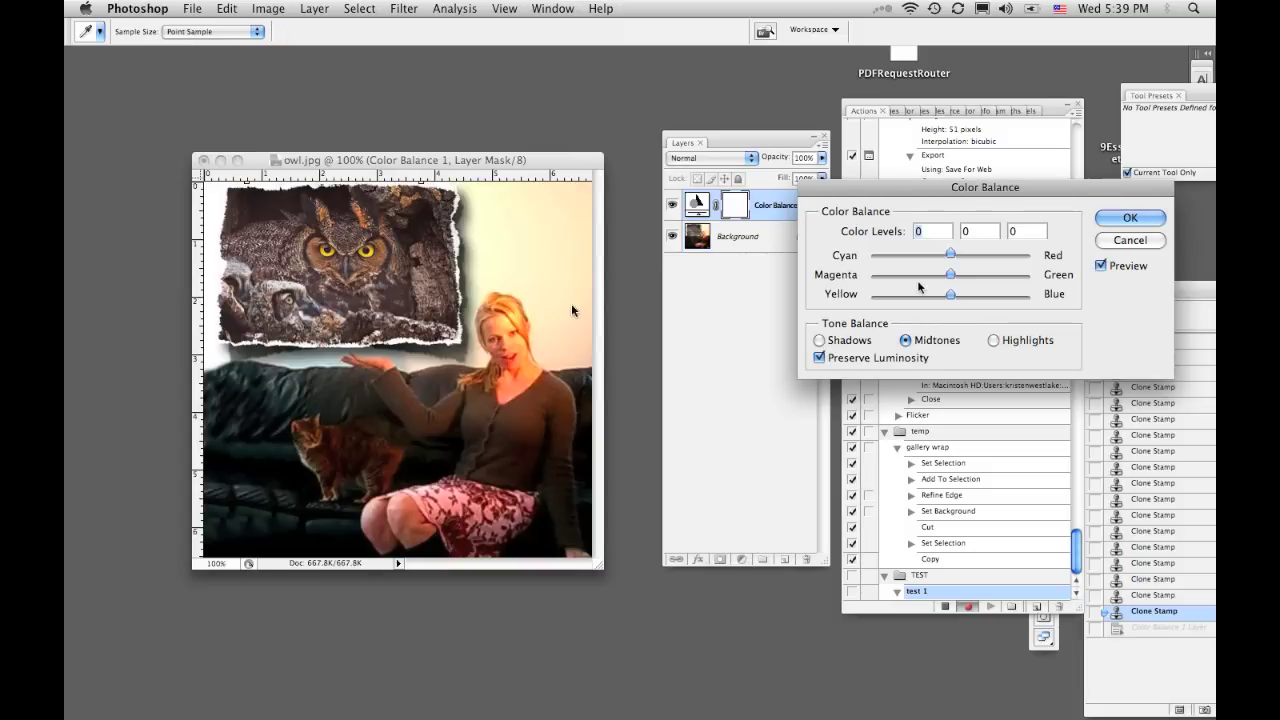
{"action": "left_click_drag", "start_coordinate": [955, 296], "coordinate": [998, 296]}
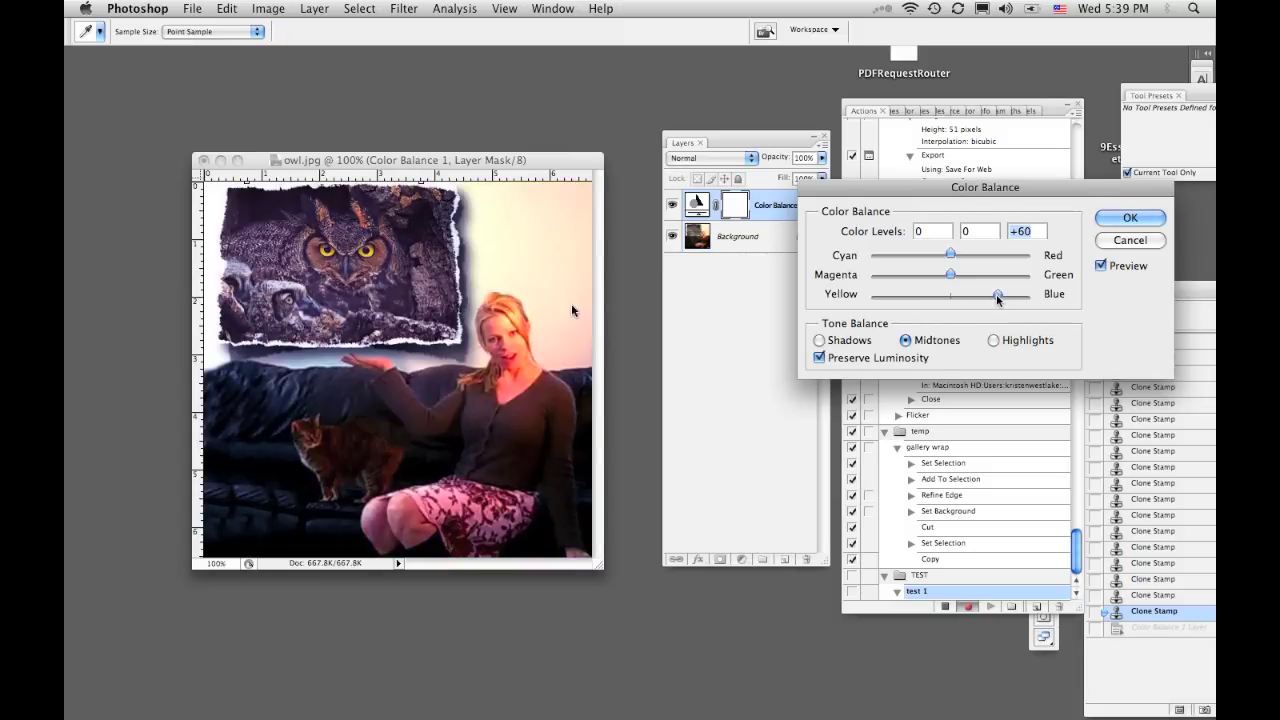
{"action": "left_click", "coordinate": [900, 276]}
{"action": "left_click_drag", "start_coordinate": [900, 276], "coordinate": [980, 279]}
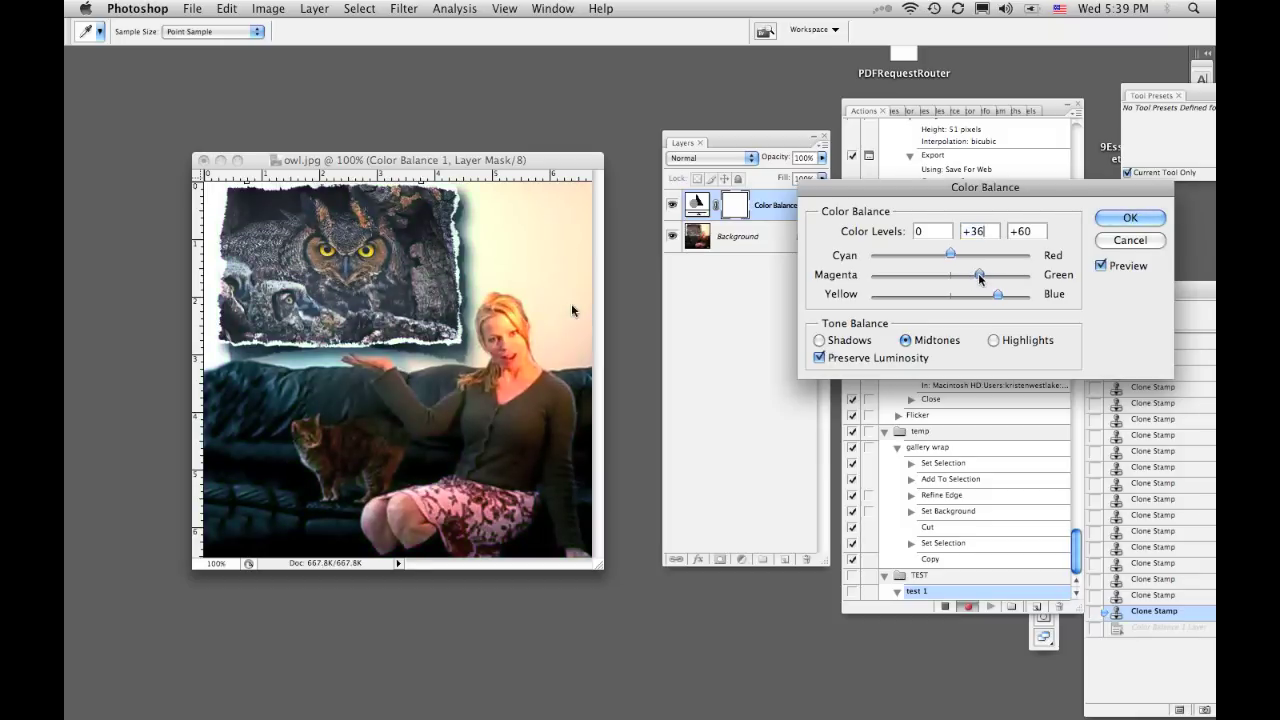
{"action": "left_click", "coordinate": [913, 255]}
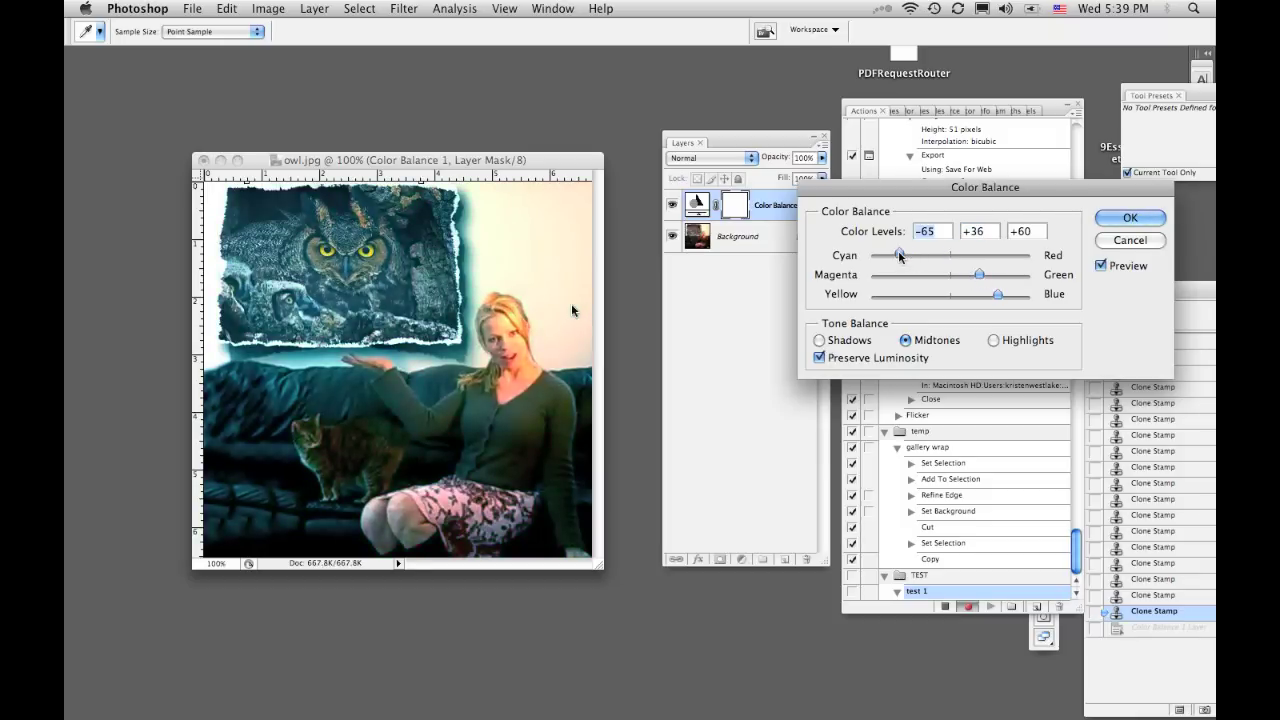
{"action": "left_click_drag", "start_coordinate": [913, 255], "coordinate": [911, 256]}
- Set highlights to magenta -60, blue +44 and shadows to blue +29, then confirm
{"action": "left_click", "coordinate": [992, 340]}
{"action": "left_click", "coordinate": [904, 276]}
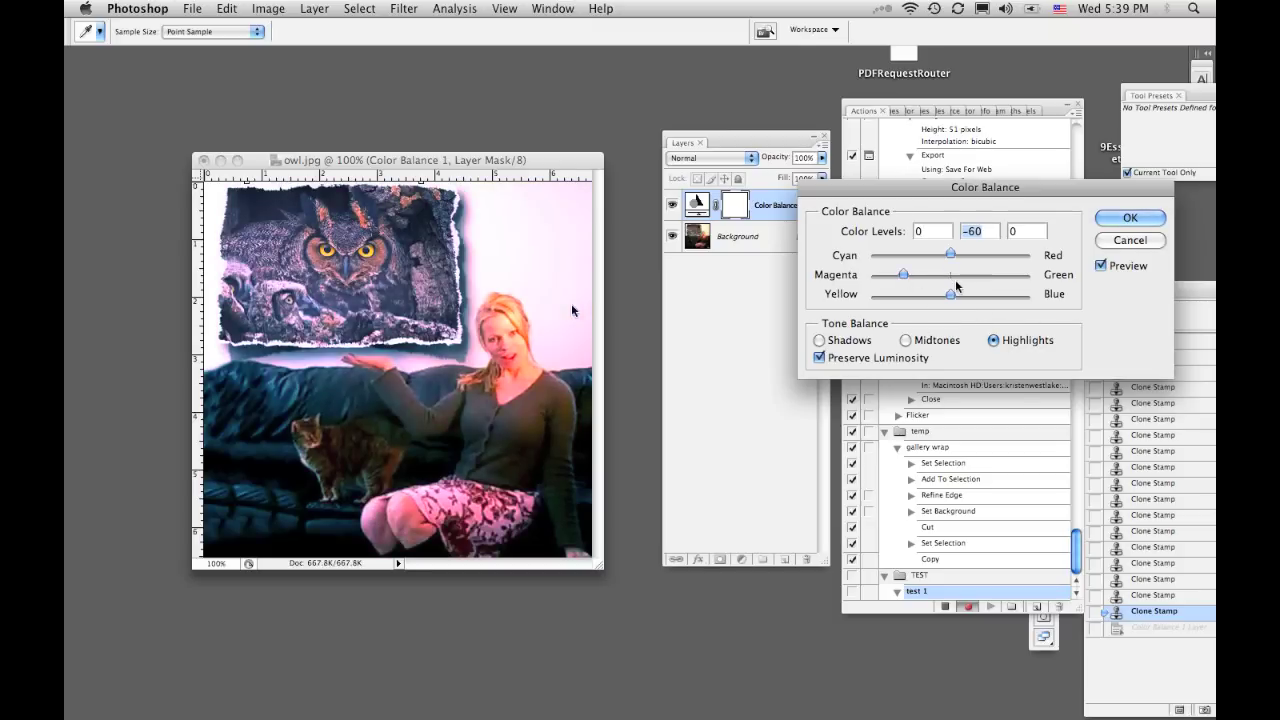
{"action": "left_click_drag", "start_coordinate": [951, 294], "coordinate": [986, 294]}
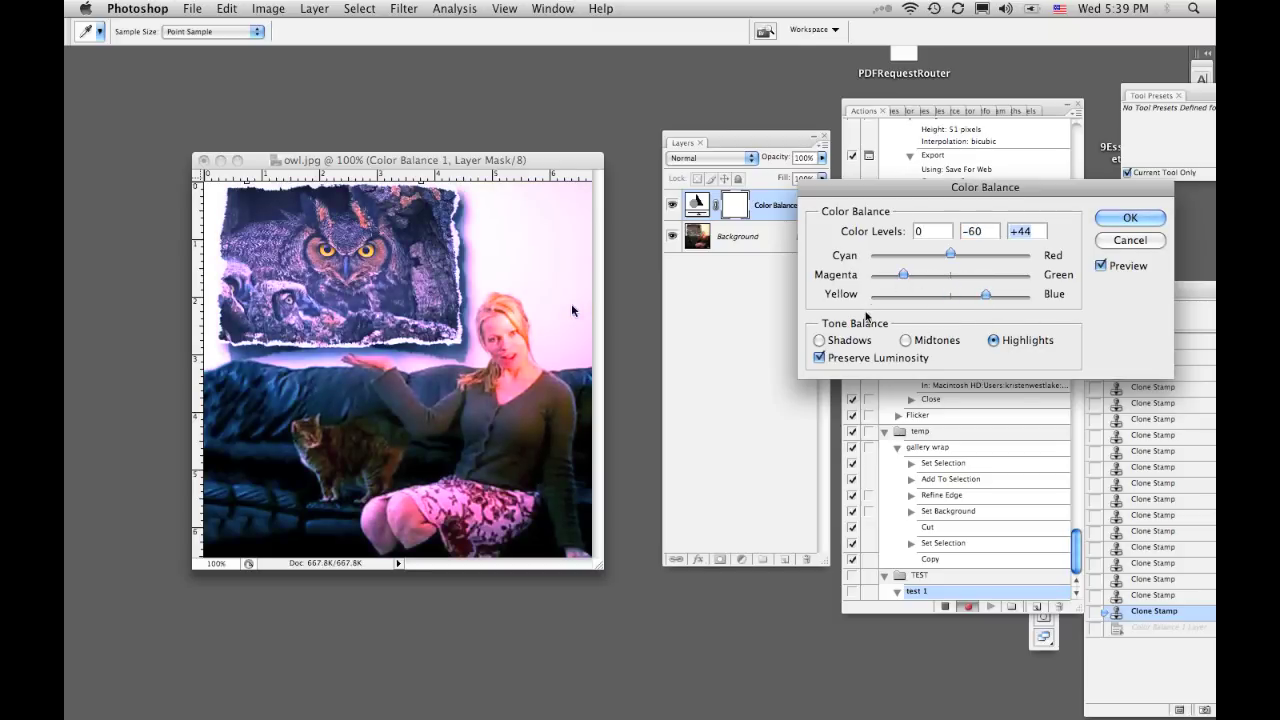
{"action": "left_click", "coordinate": [846, 339]}
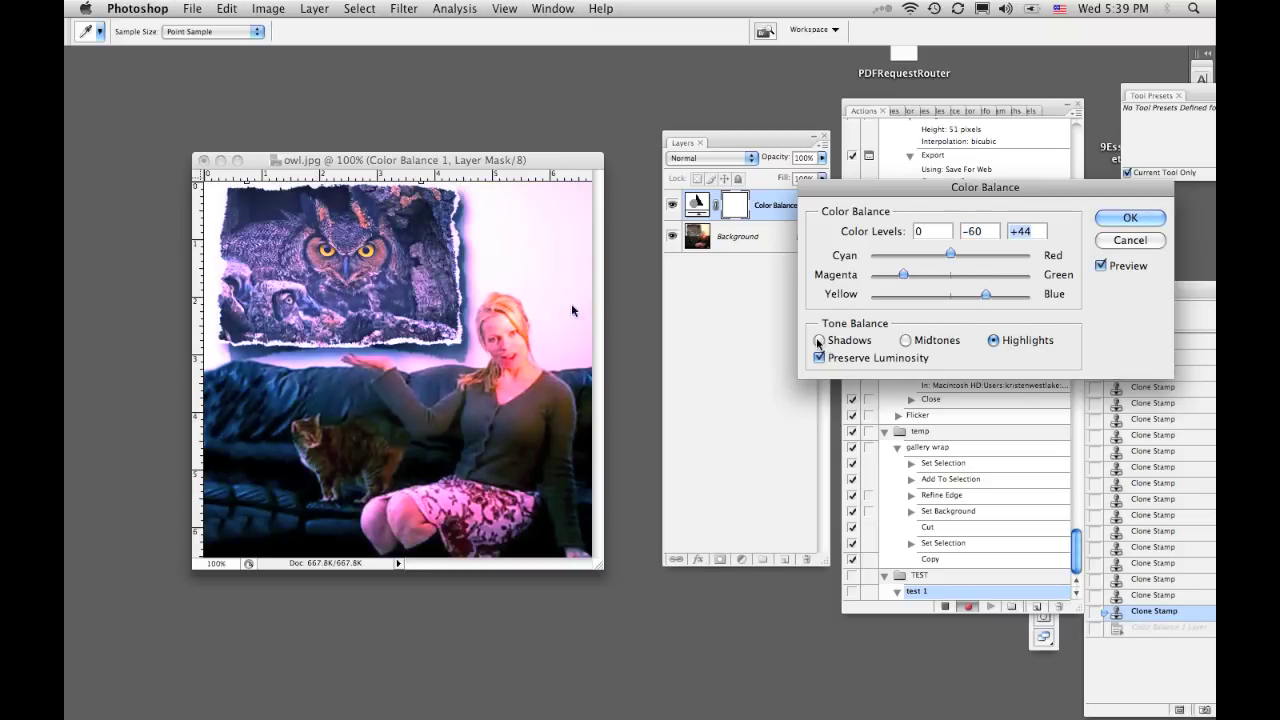
{"action": "left_click", "coordinate": [893, 294]}
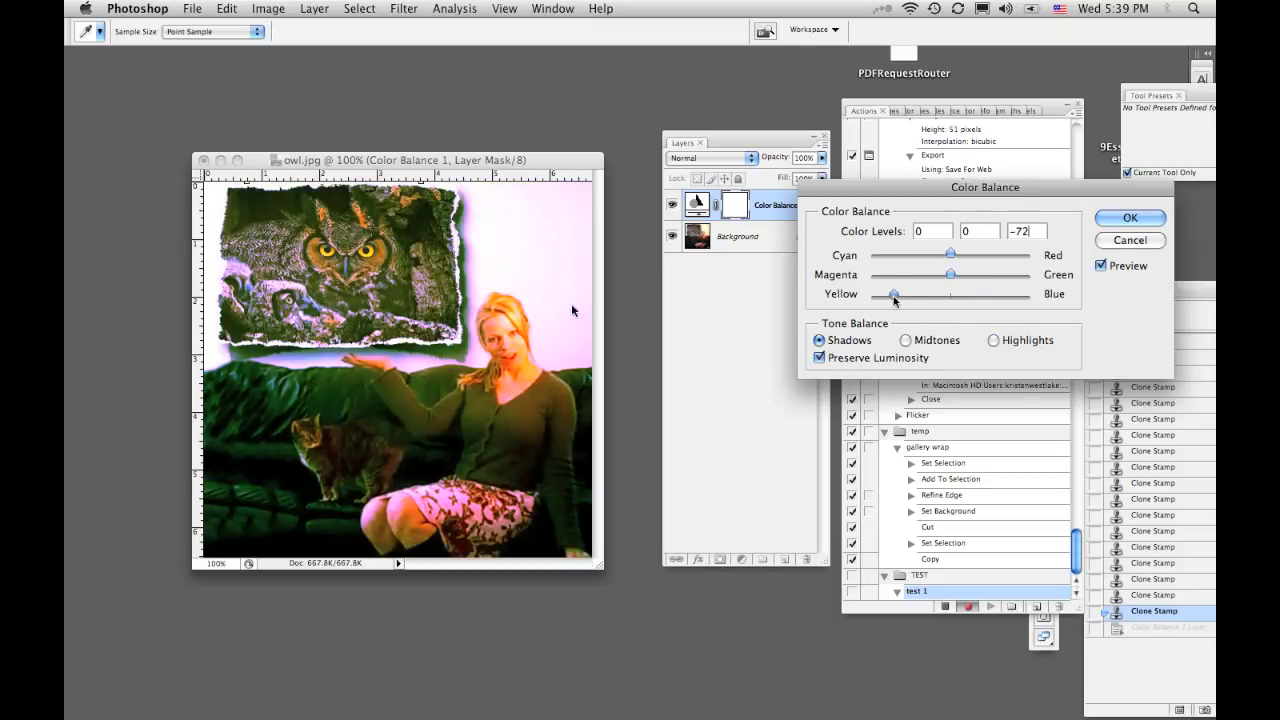
{"action": "left_click", "coordinate": [973, 294]}
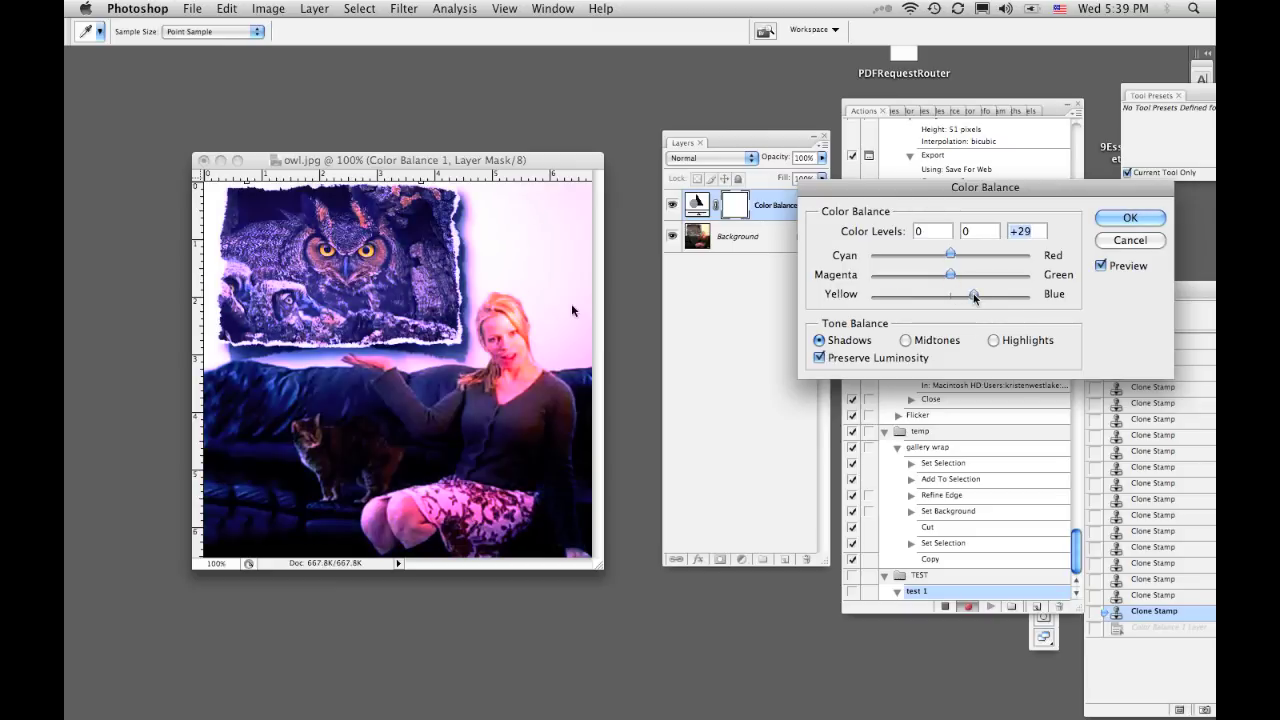
{"action": "left_click", "coordinate": [1128, 218]}
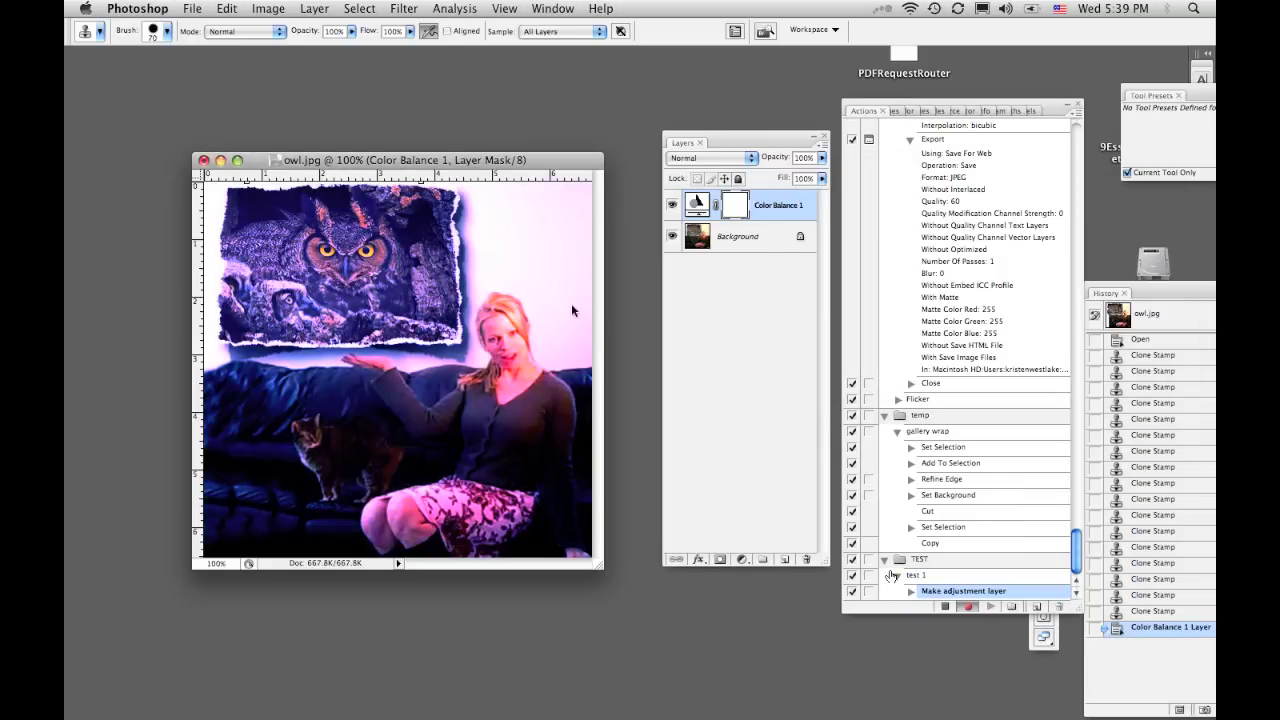
- Stop recording test 1, revert owl.jpg to the last Clone Stamp state, and expand the recorded step
{"action": "left_click", "coordinate": [945, 607]}
{"action": "left_click", "coordinate": [1134, 612]}
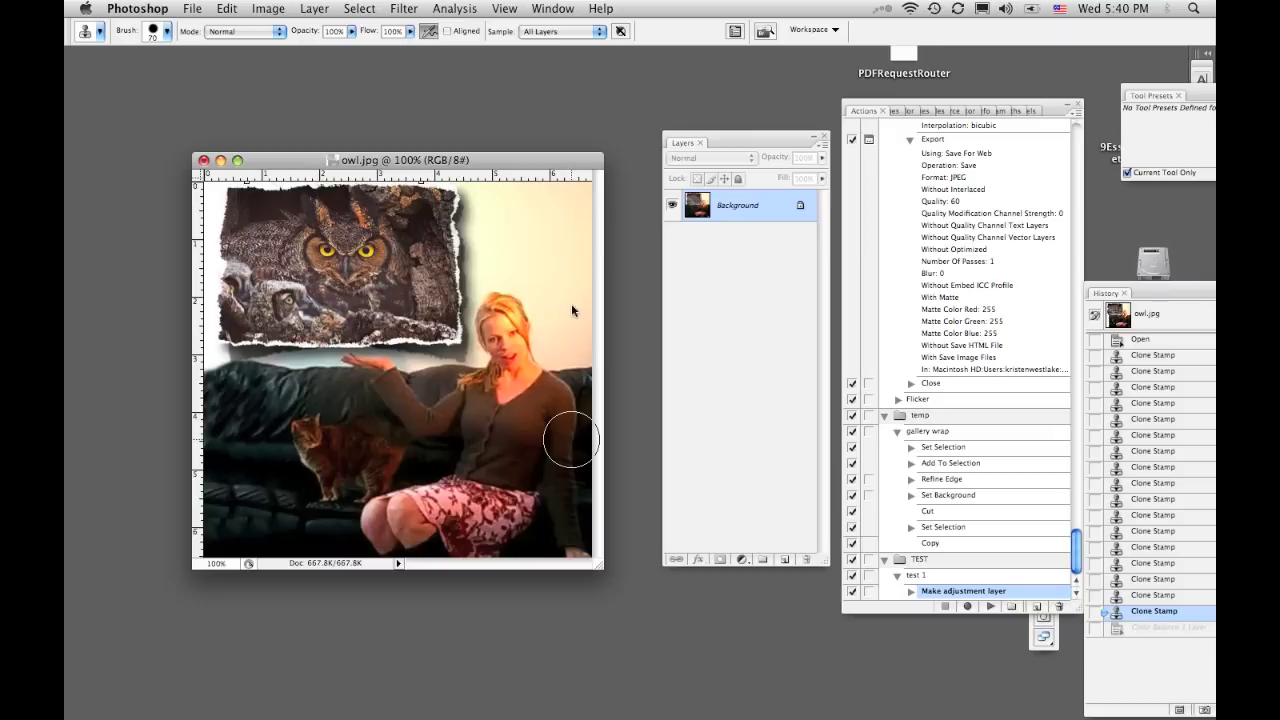
{"action": "left_click_drag", "start_coordinate": [568, 436], "coordinate": [578, 497]}
{"action": "left_click", "coordinate": [910, 591]}
- Play the test 1 action to recreate the blue-purple Color Balance 1 layer on owl.jpg
{"action": "scroll", "coordinate": [1080, 586], "scroll_direction": "down", "scroll_amount": 3}
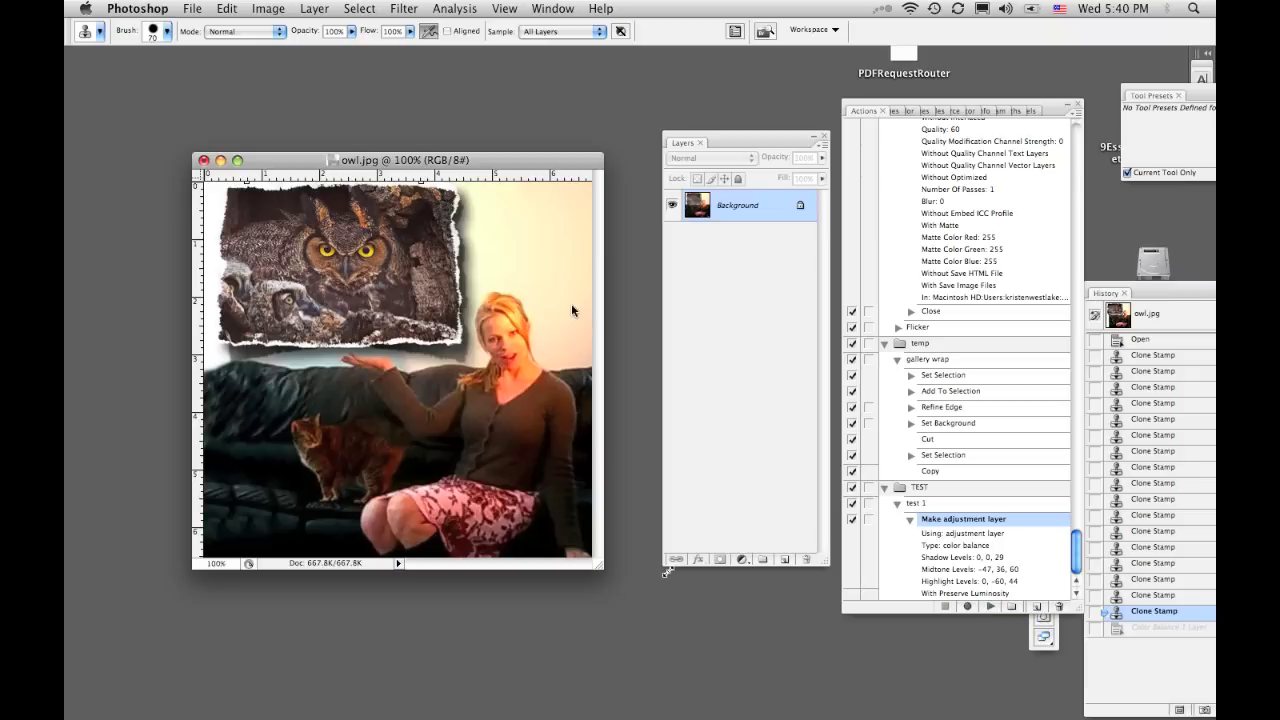
{"action": "left_click", "coordinate": [930, 504]}
{"action": "left_click", "coordinate": [995, 607]}
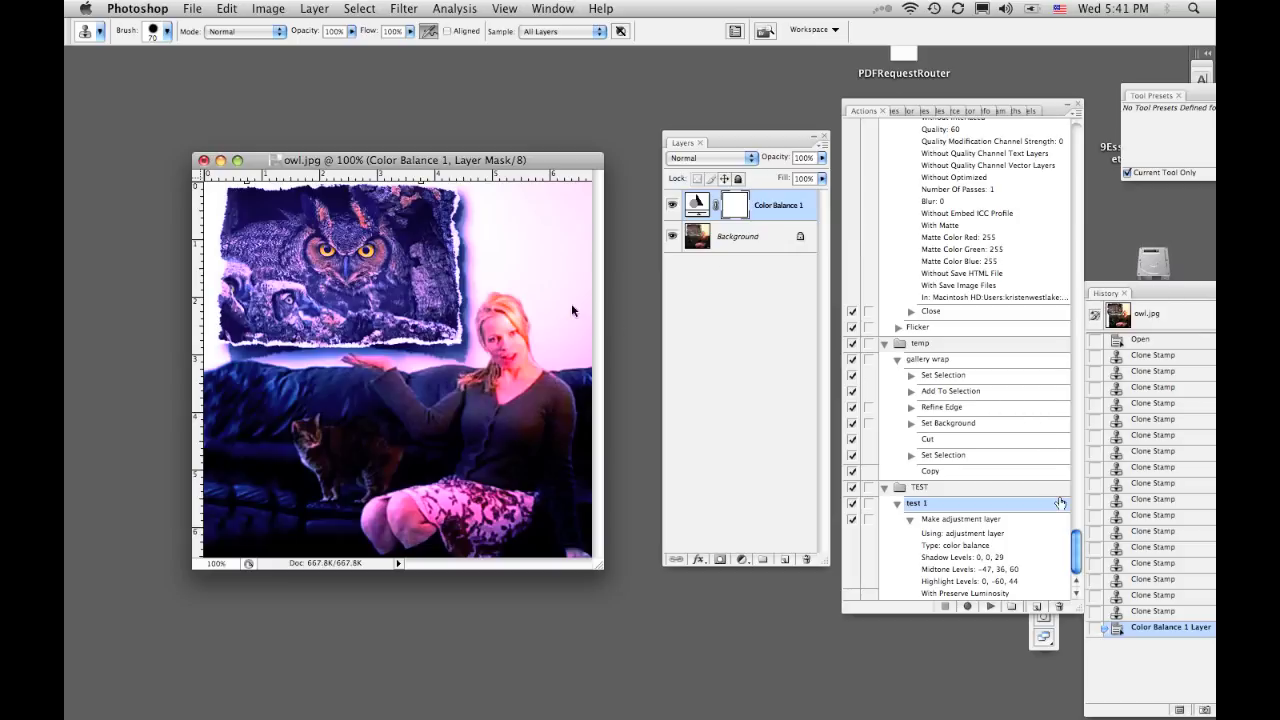
- Revert owl.jpg to the last Clone Stamp state, enable the Make adjustment layer dialog pause, and replay test 1
{"action": "left_click", "coordinate": [1140, 611]}
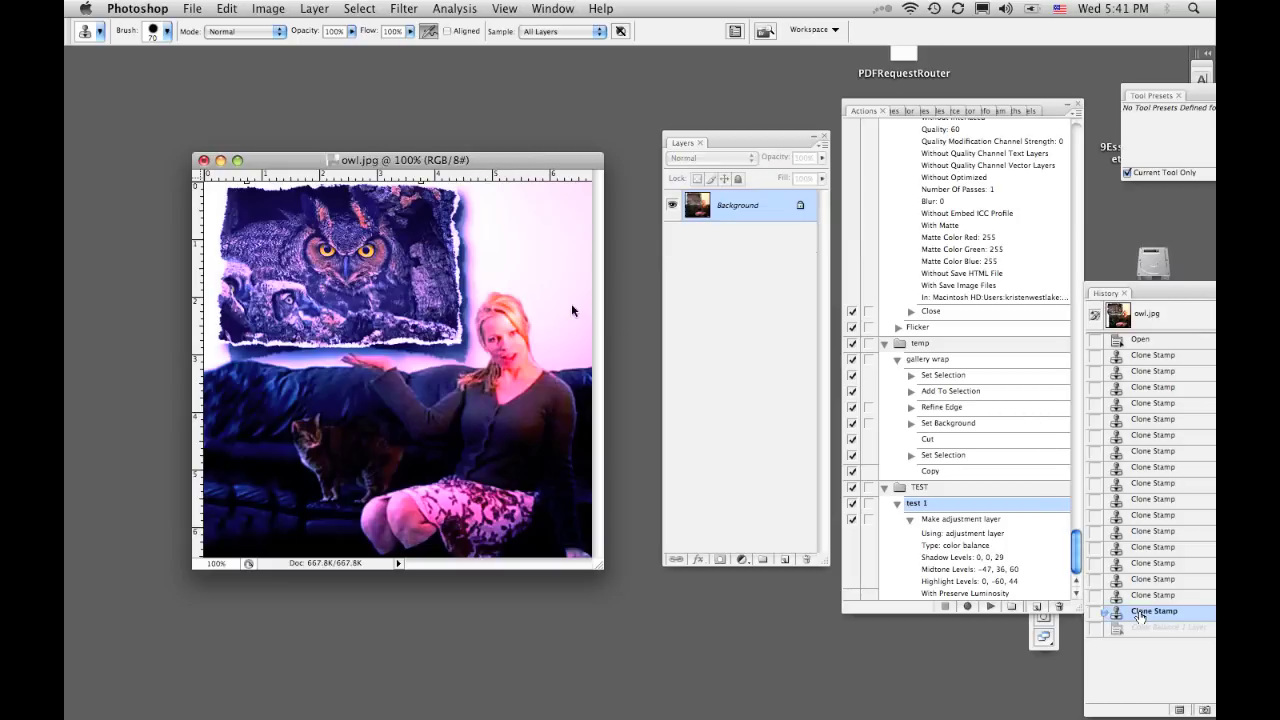
{"action": "left_click", "coordinate": [869, 520]}
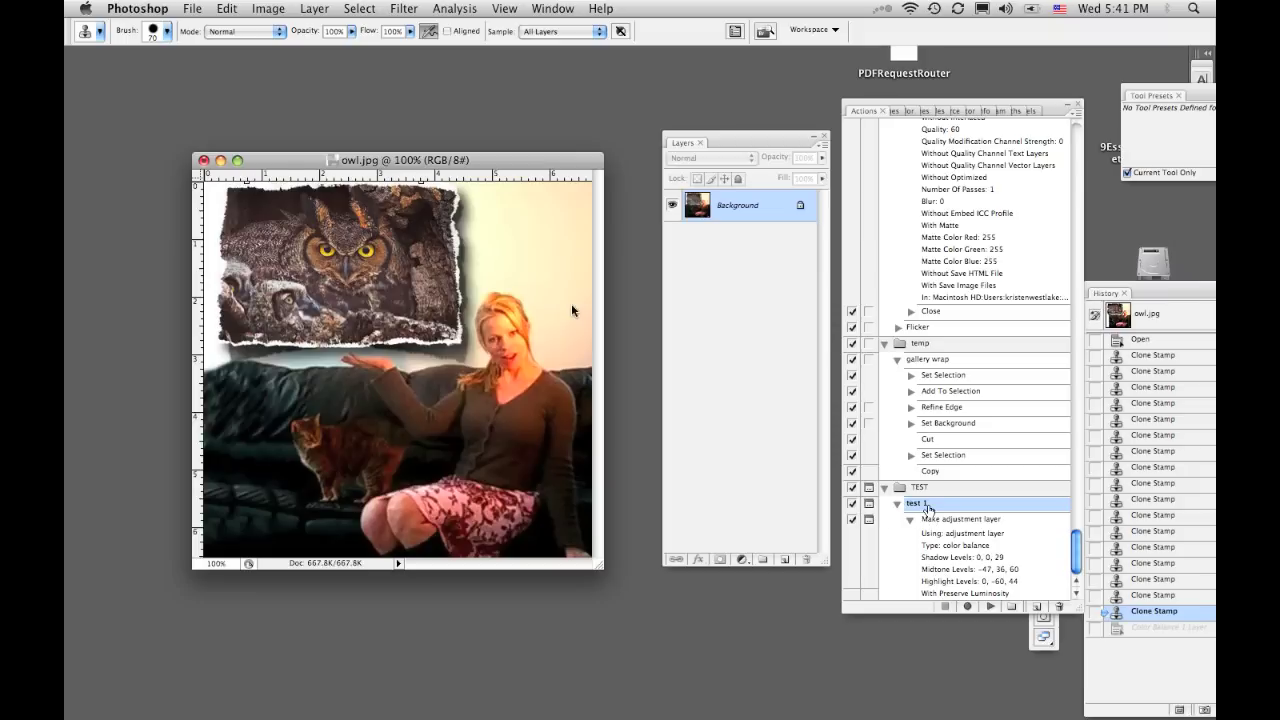
{"action": "left_click", "coordinate": [990, 607]}
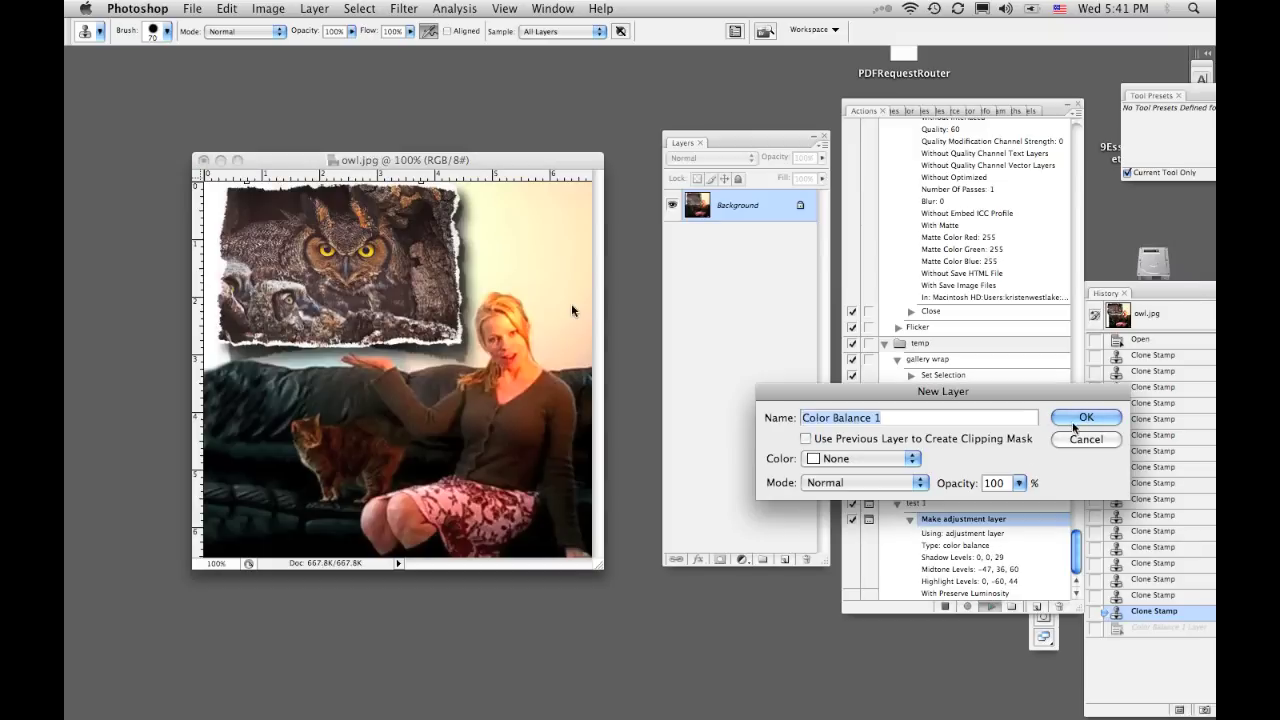
- Accept the Color Balance 1 layer and set its midtones to +54, -28, -66
{"action": "left_click", "coordinate": [1072, 419]}
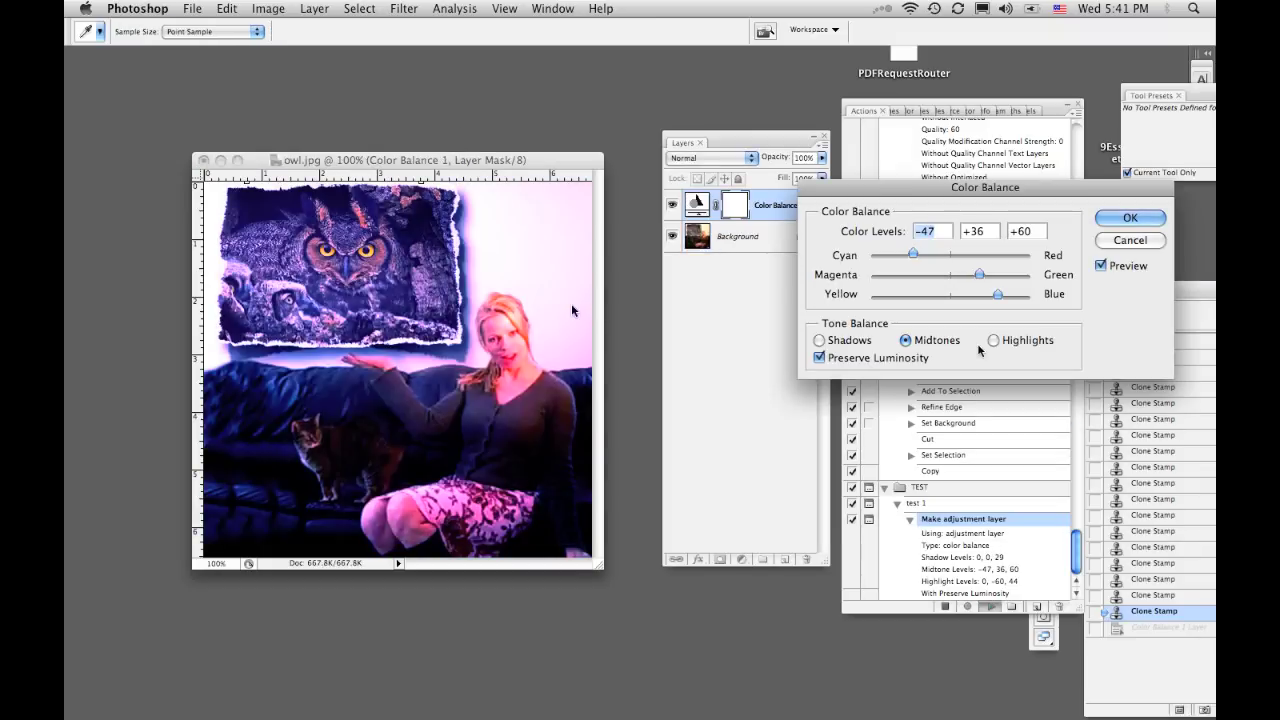
{"action": "left_click_drag", "start_coordinate": [1004, 193], "coordinate": [887, 192]}
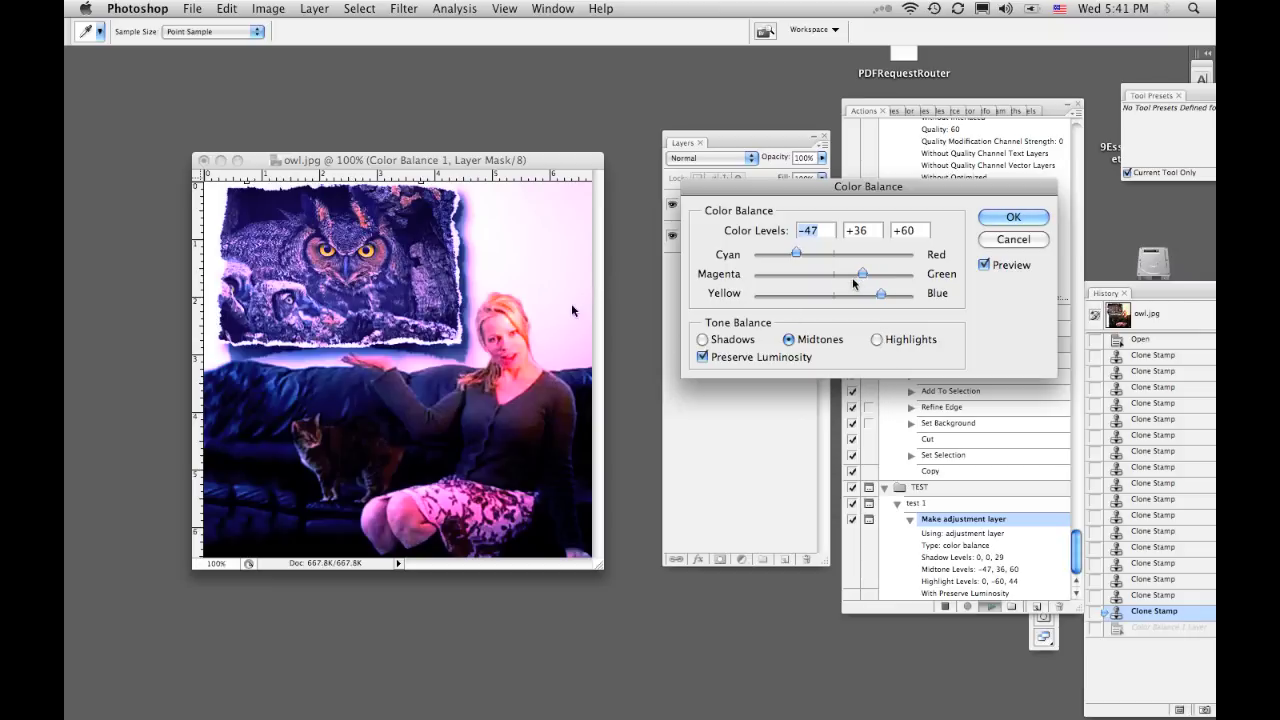
{"action": "left_click_drag", "start_coordinate": [851, 280], "coordinate": [782, 295]}
{"action": "left_click", "coordinate": [877, 252]}
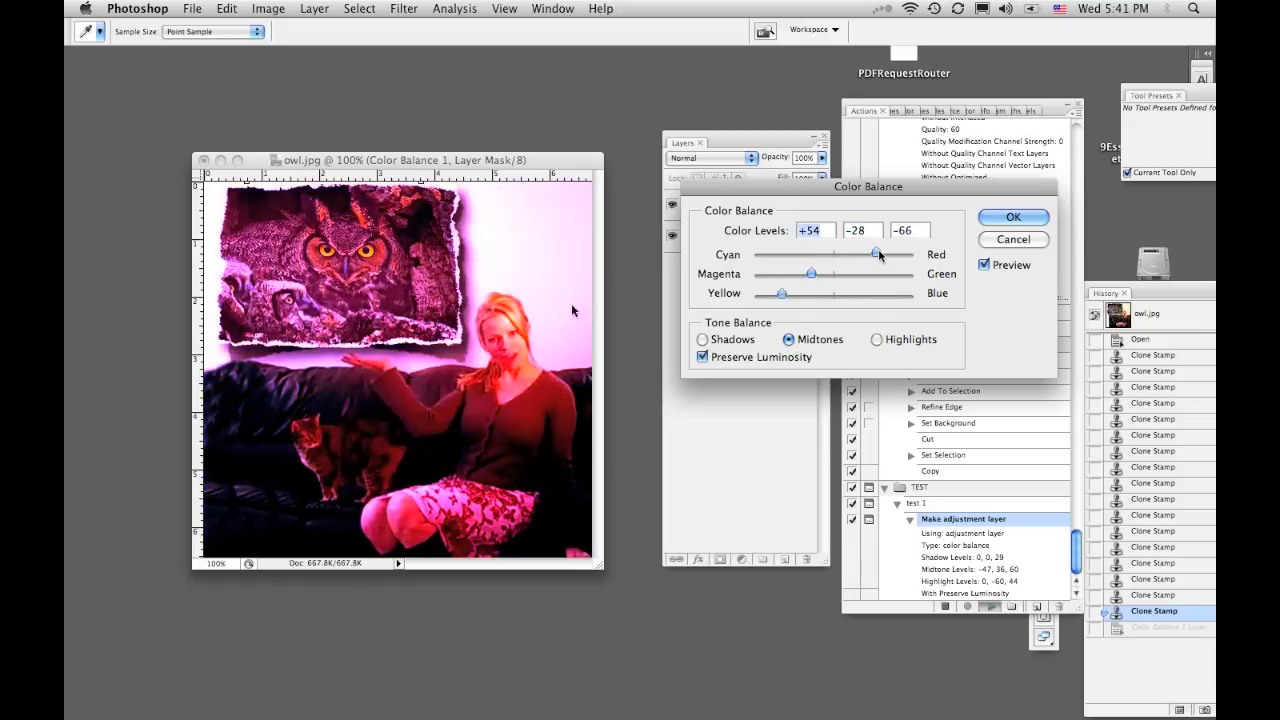
{"action": "left_click", "coordinate": [1013, 217]}
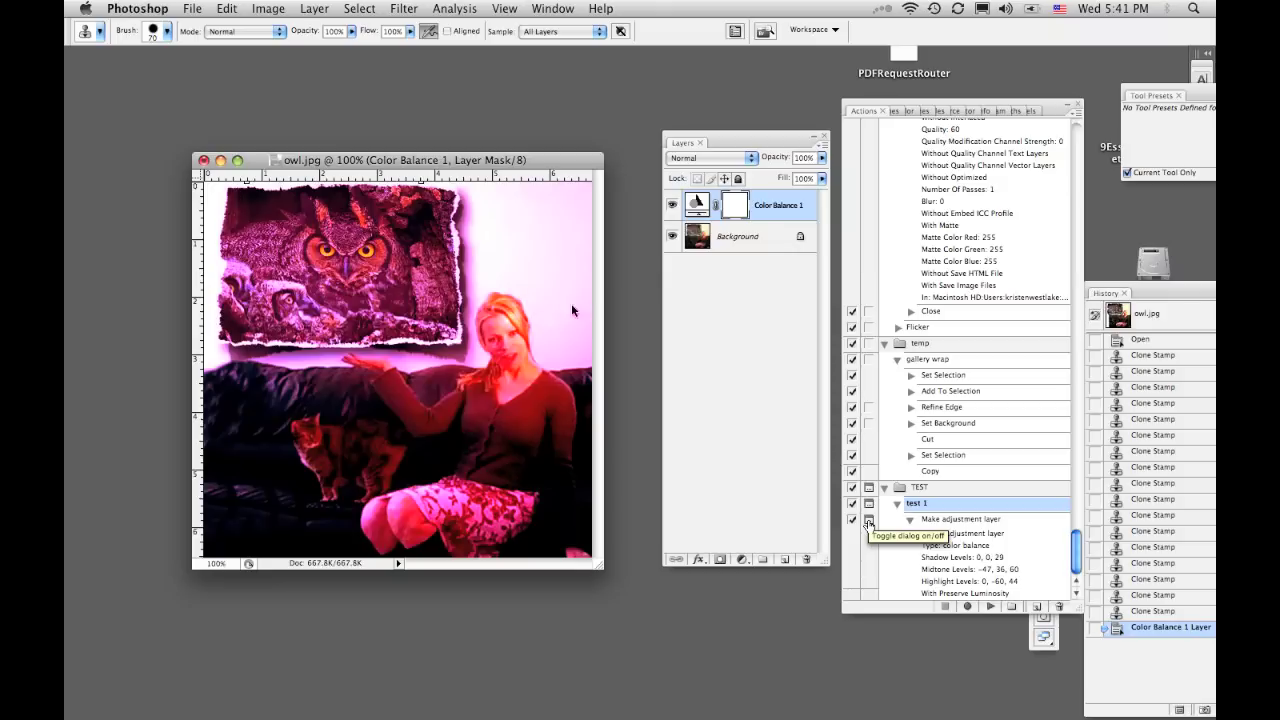
- Turn off the dialog pause for the Make adjustment layer step
{"action": "left_click", "coordinate": [868, 521]}
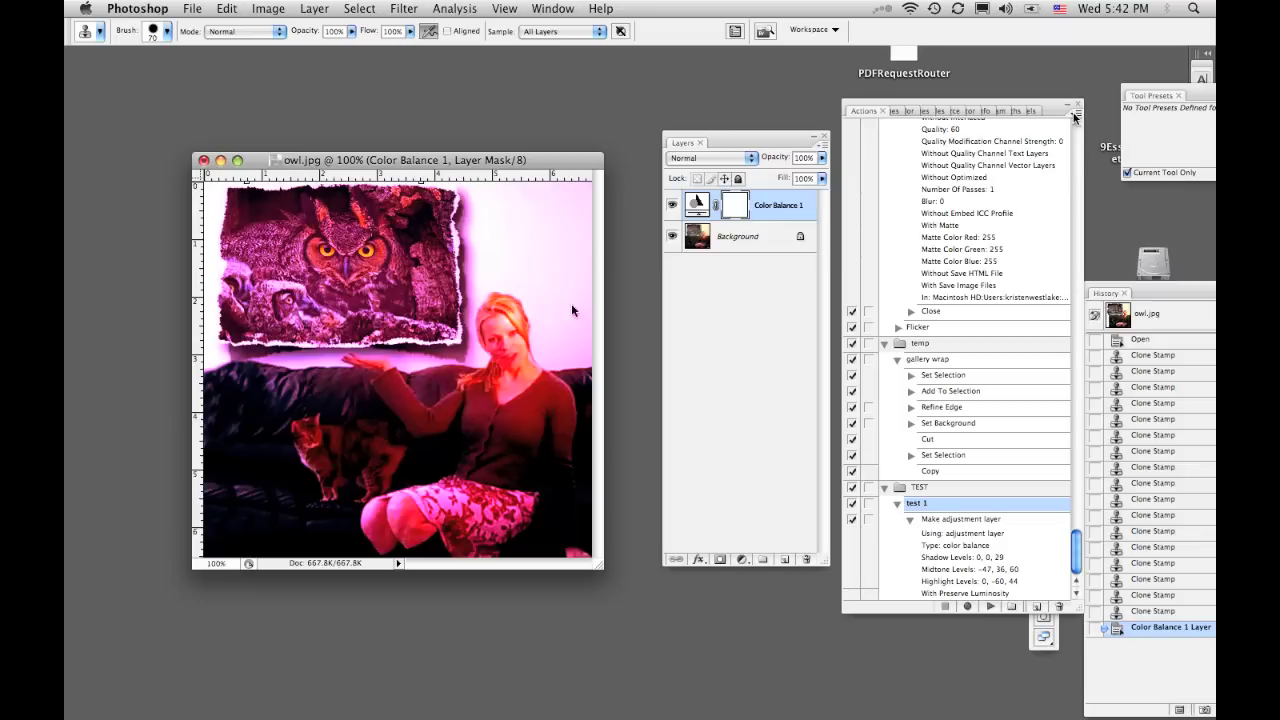
{"action": "left_click", "coordinate": [926, 489]}
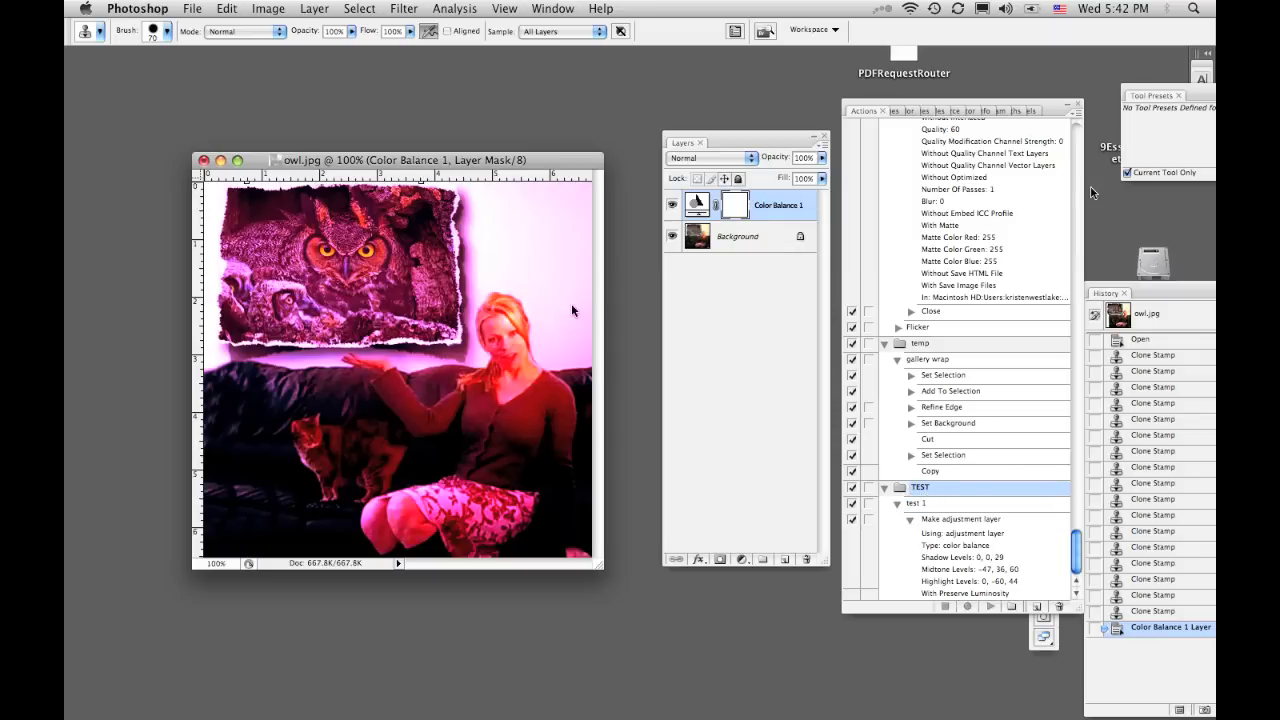
{"action": "left_click", "coordinate": [1077, 117]}
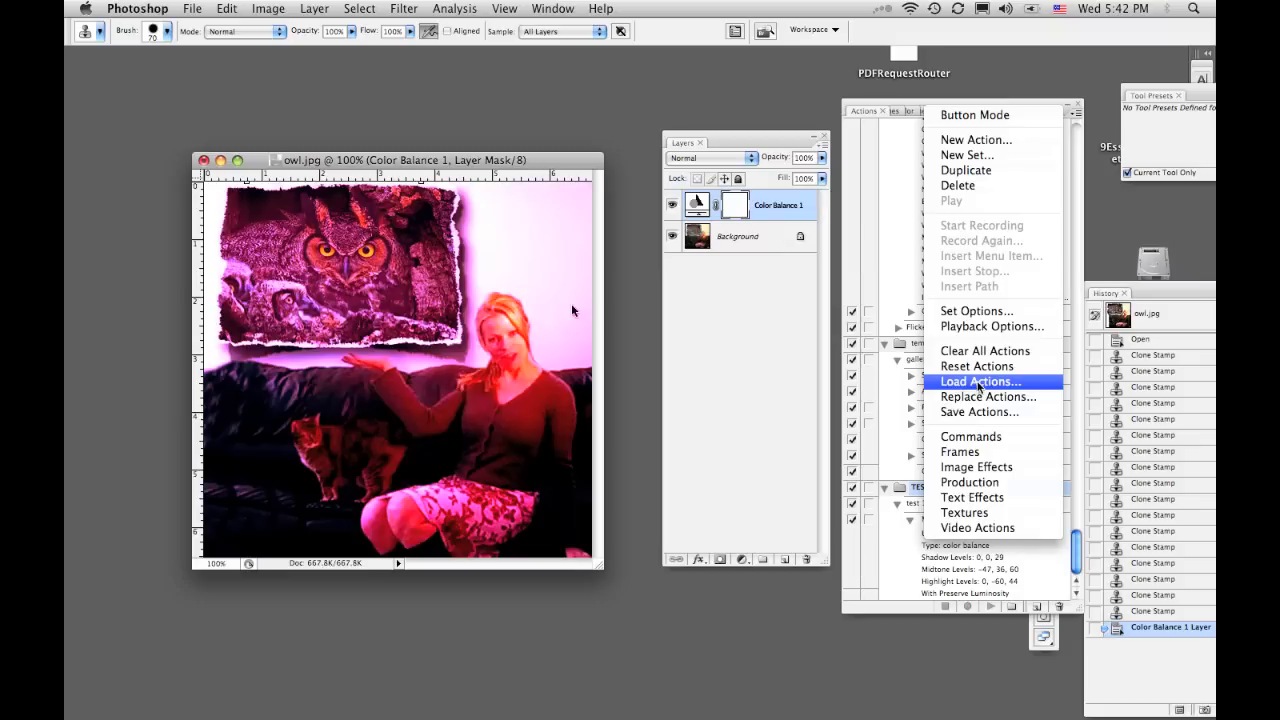
{"action": "left_click", "coordinate": [847, 158]}
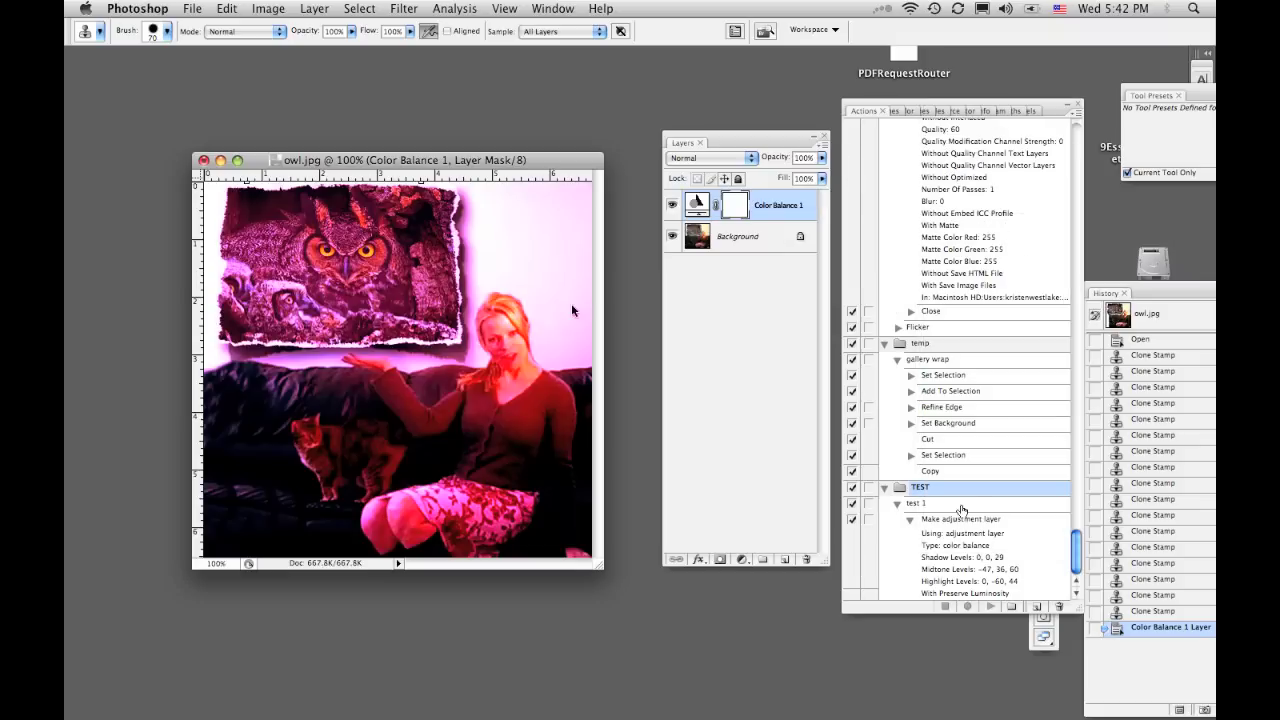